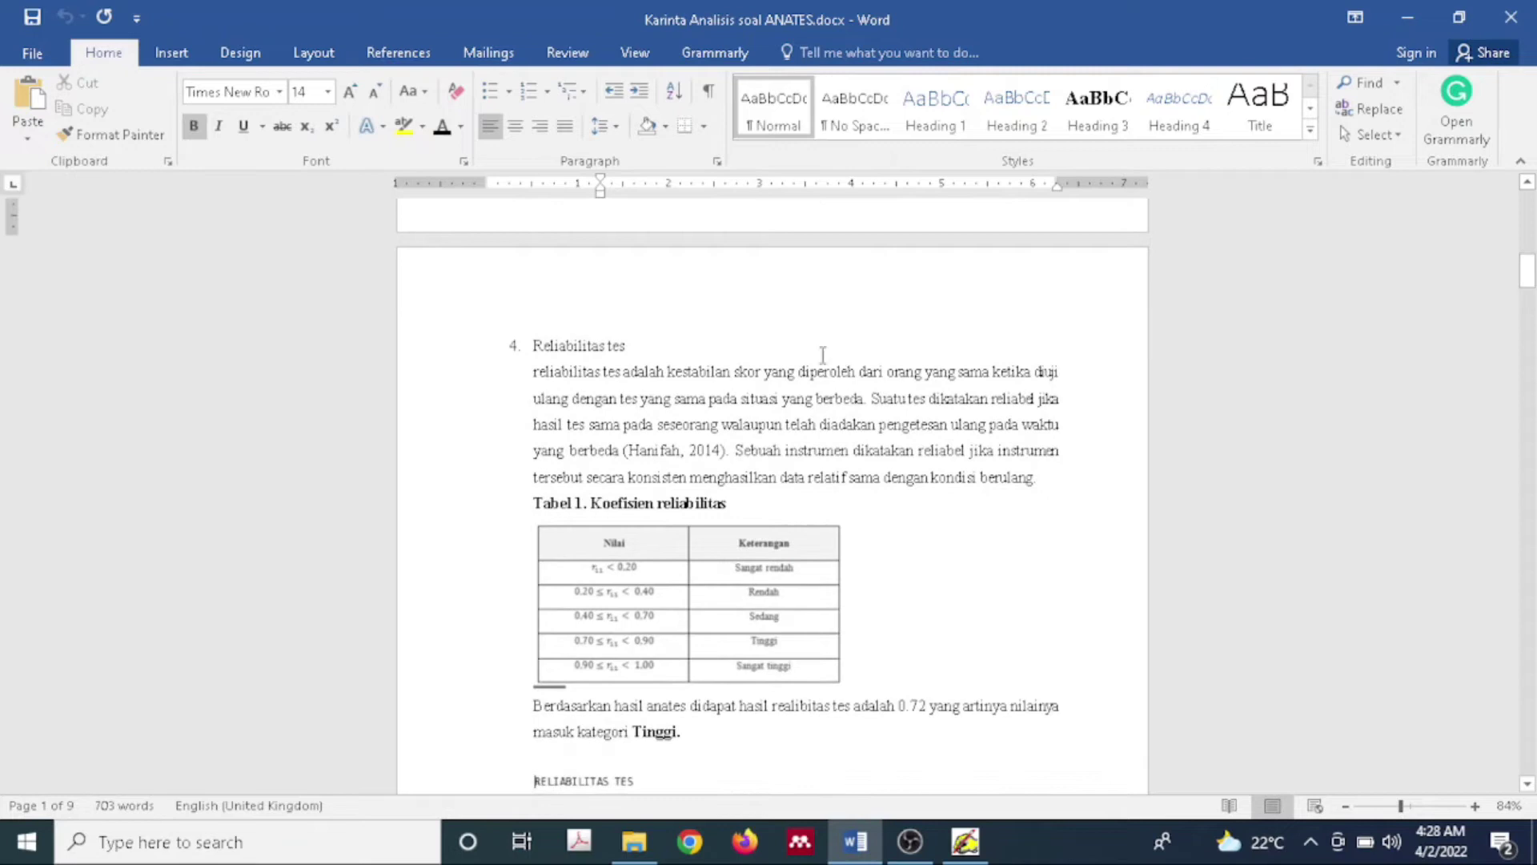
# Step: View the reliability results text file in a maximized Notepad window and select its "Reliabilitas Tes" line
pyautogui.click(1475, 806)
pyautogui.click(1474, 806)
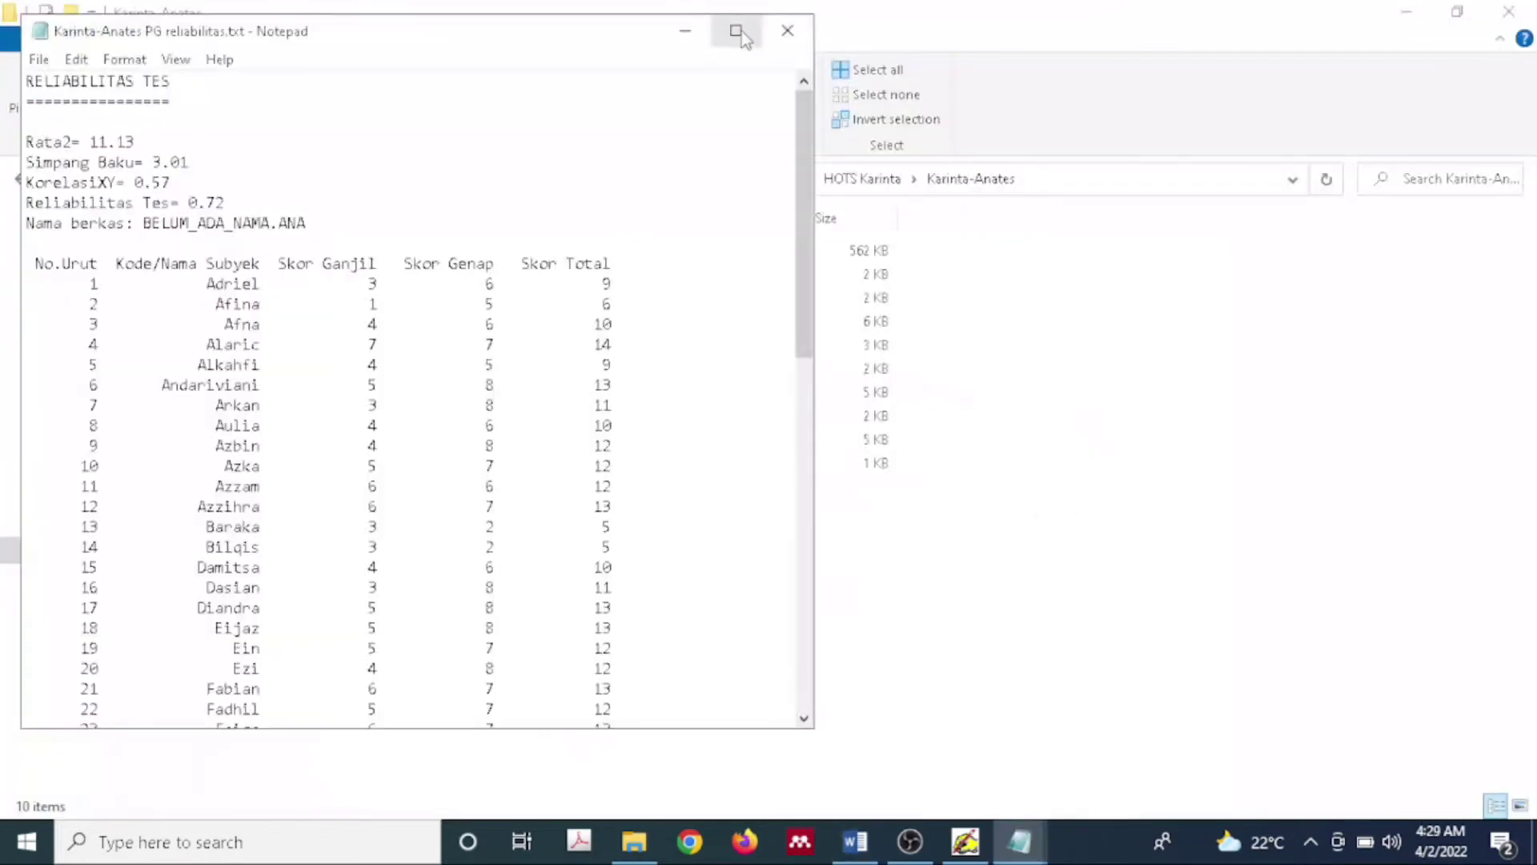
pyautogui.click(735, 31)
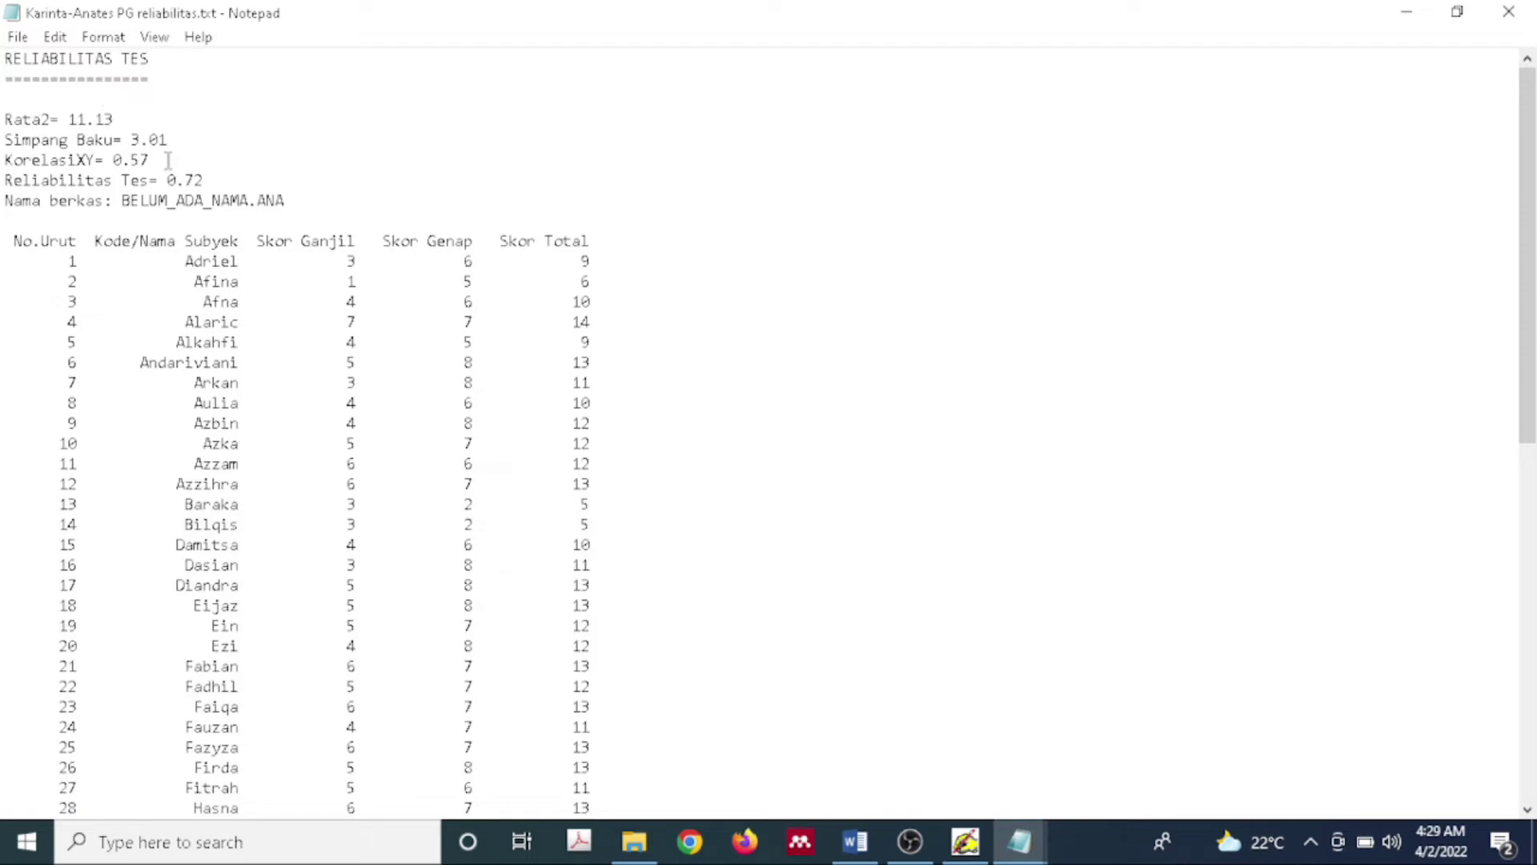
pyautogui.click(174, 120)
pyautogui.moveTo(228, 179); pyautogui.dragTo(7, 181)
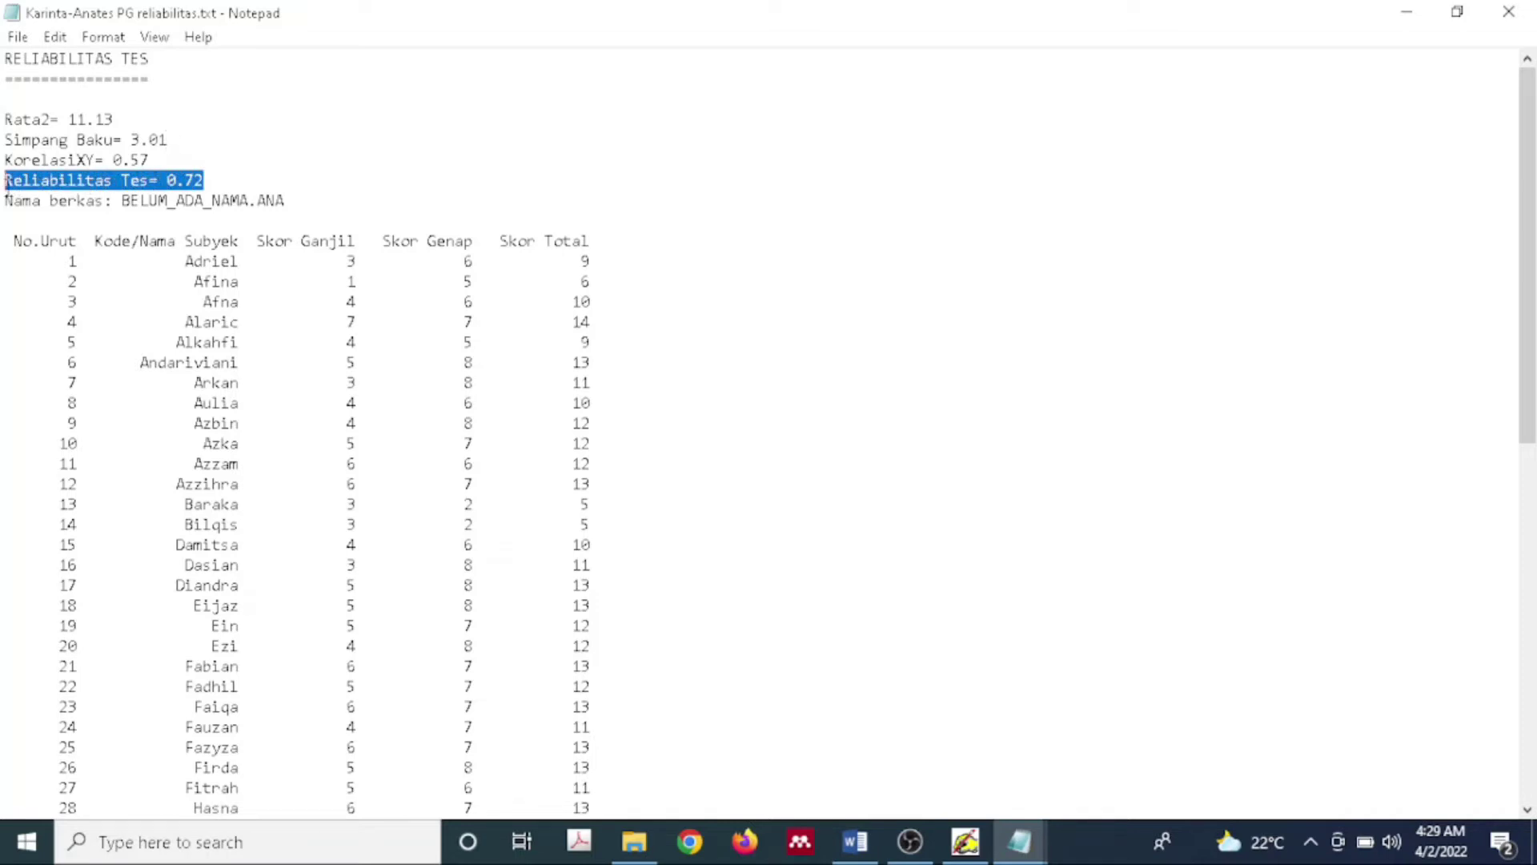
# Step: Switch to the Word report and select the text stating the test reliability value and category below Tabel 1
pyautogui.click(855, 841)
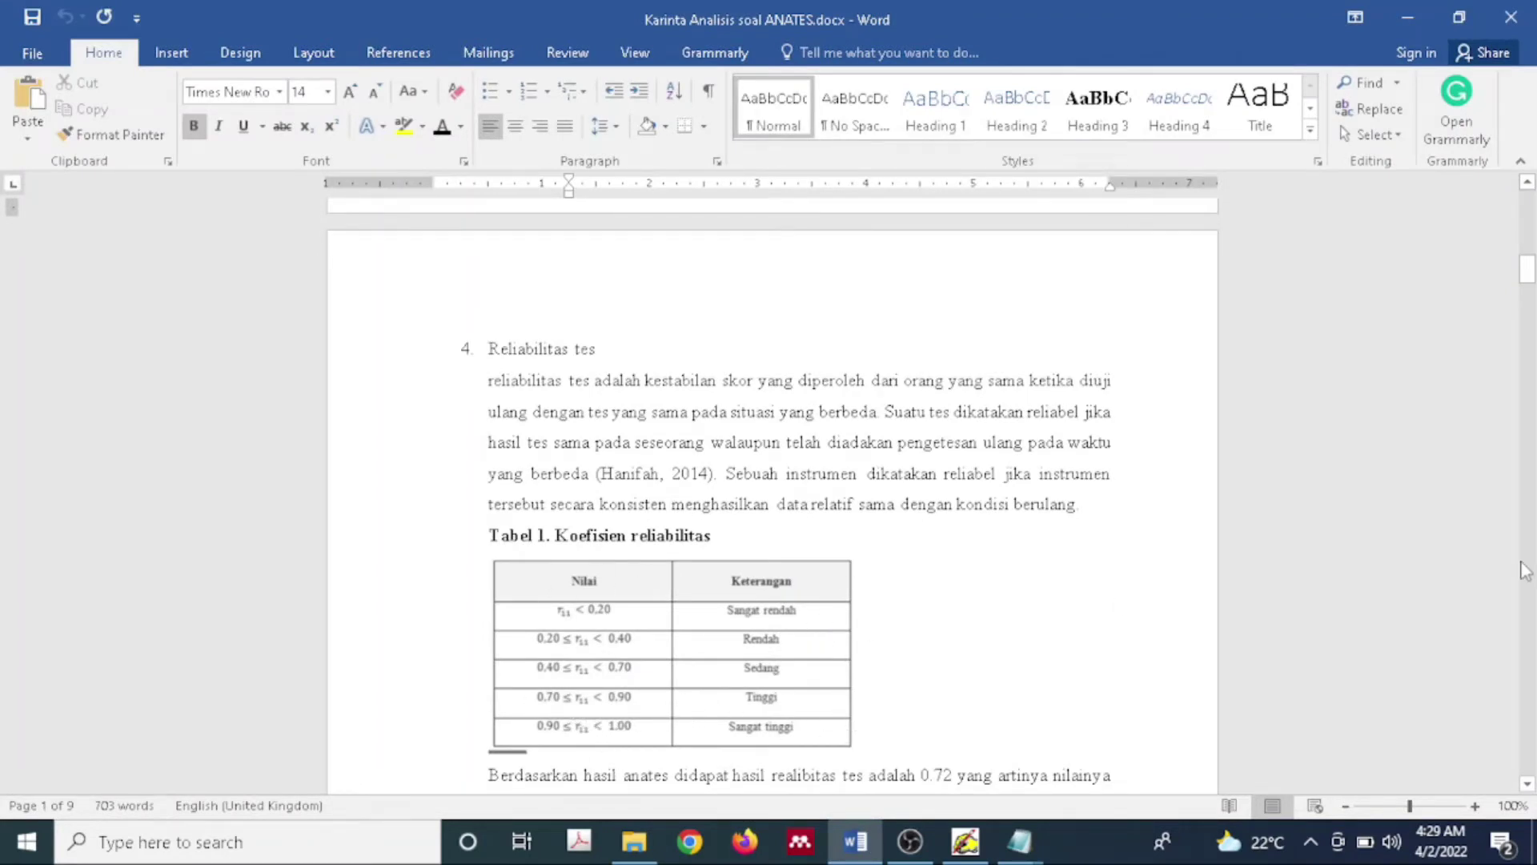
pyautogui.click(1528, 784)
pyautogui.click(1527, 784)
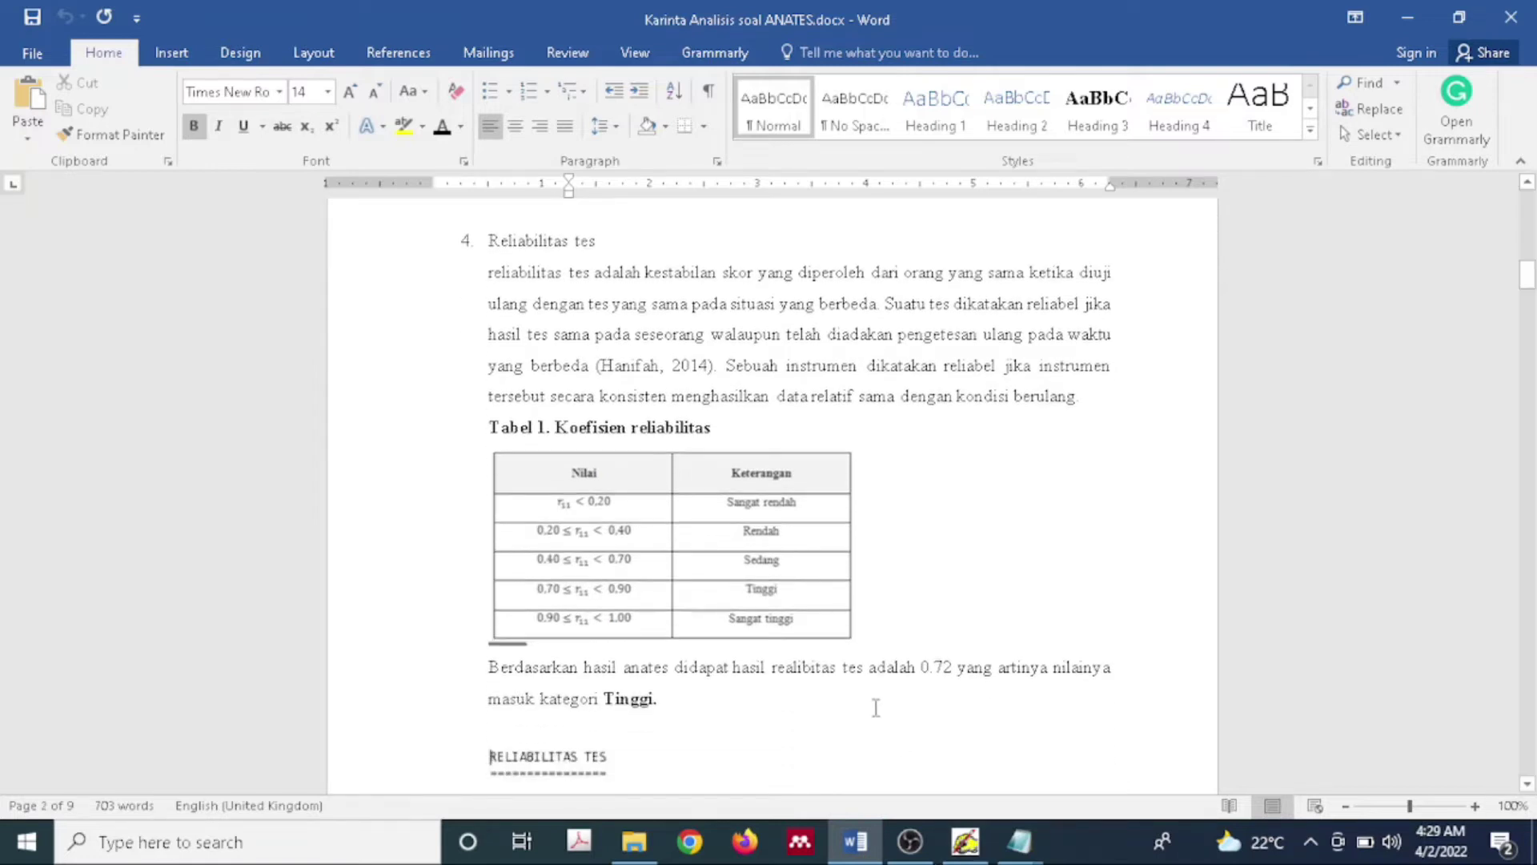
pyautogui.moveTo(843, 668); pyautogui.dragTo(670, 705)
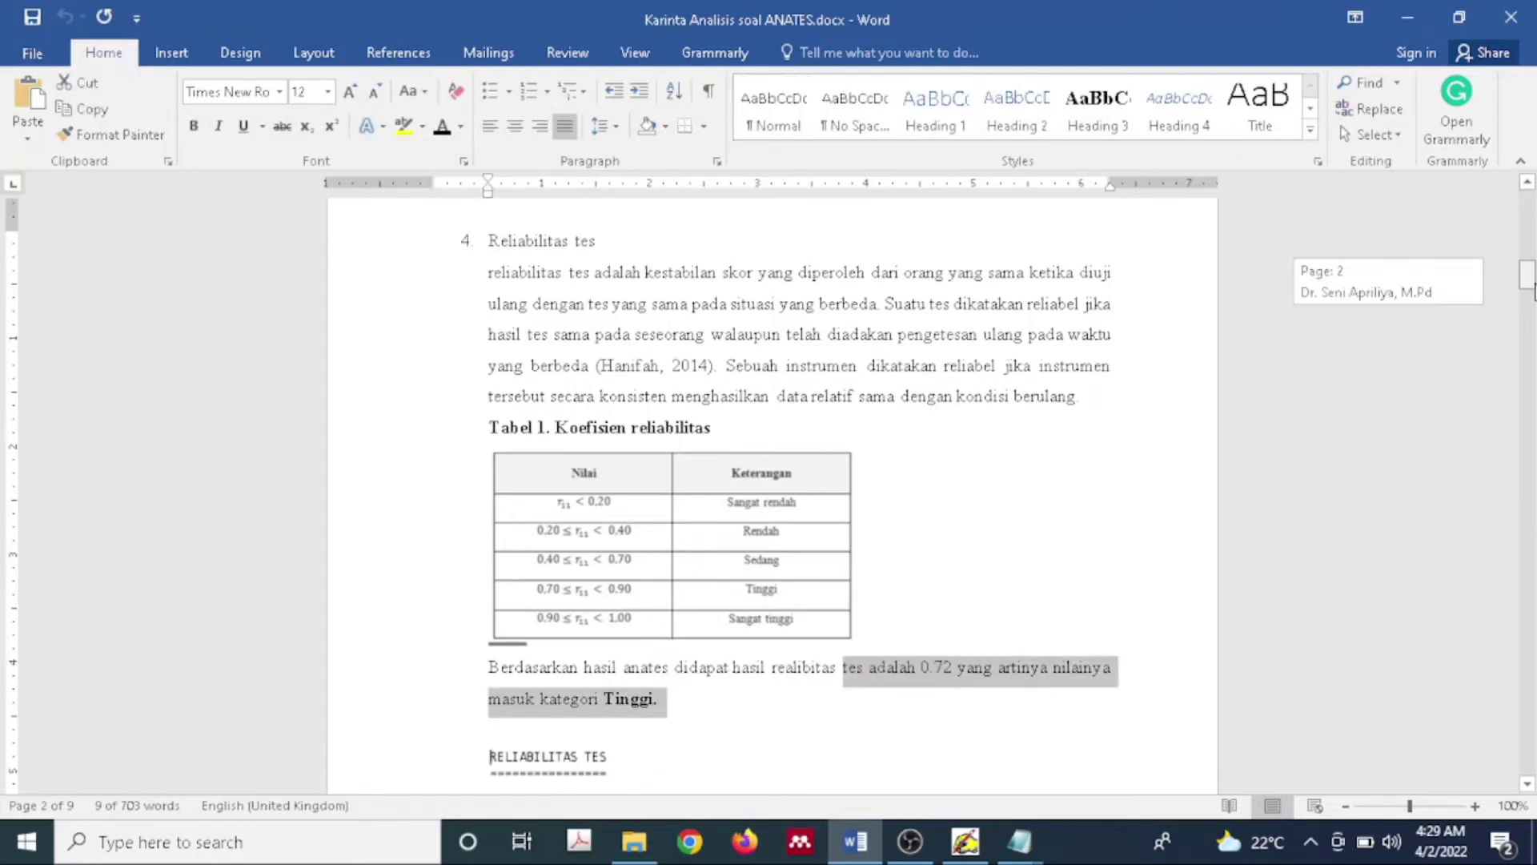
# Step: Examine section 5, "Kelompok unggul dan kelompok Ansor", and briefly select the passage on the 27% group division
pyautogui.scroll(-10, 768, 480)
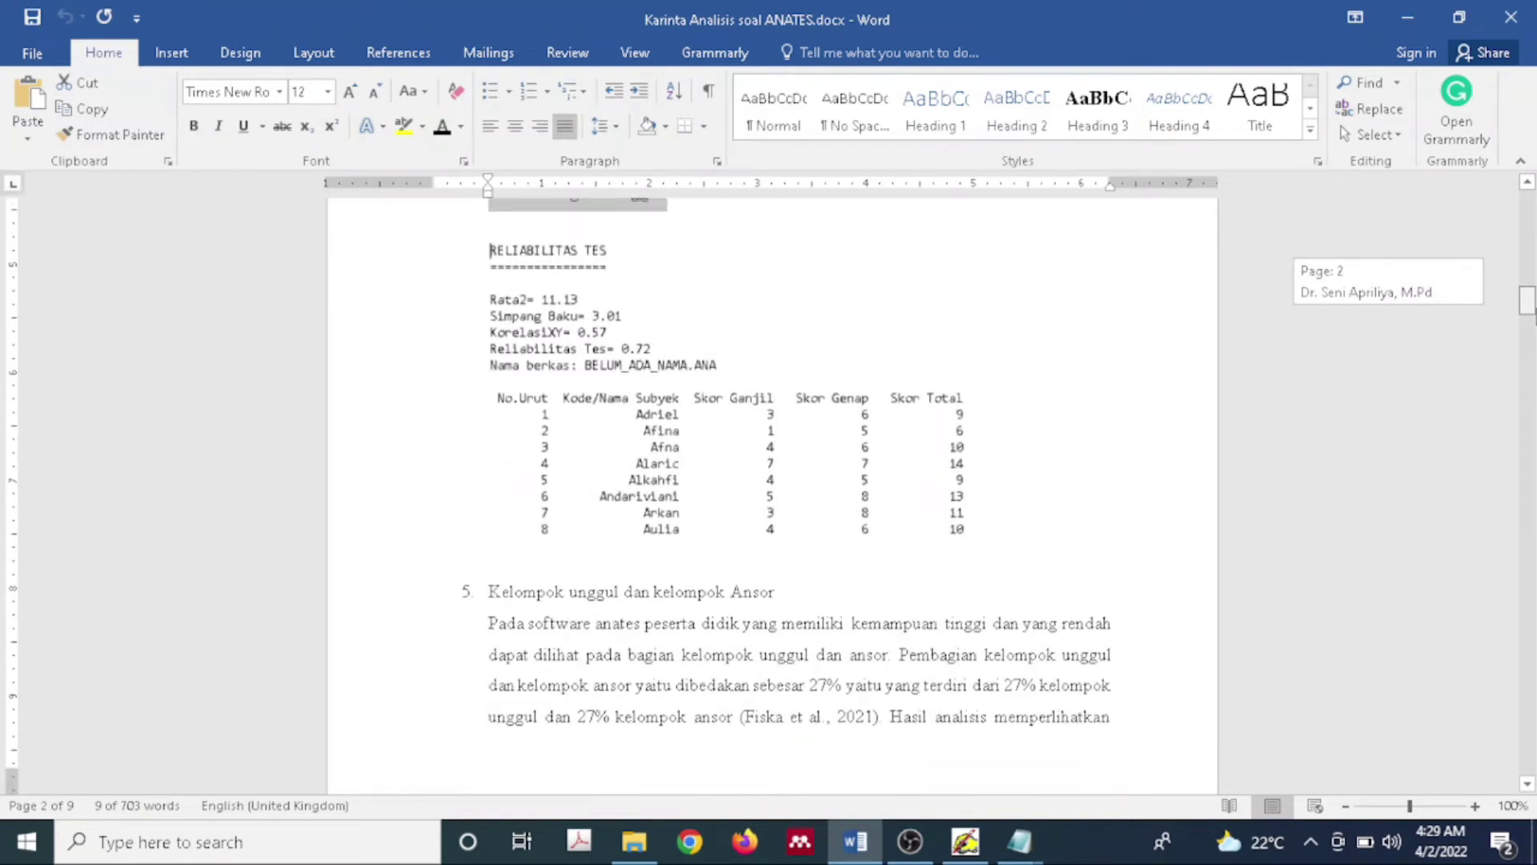
pyautogui.scroll(-2, 768, 481)
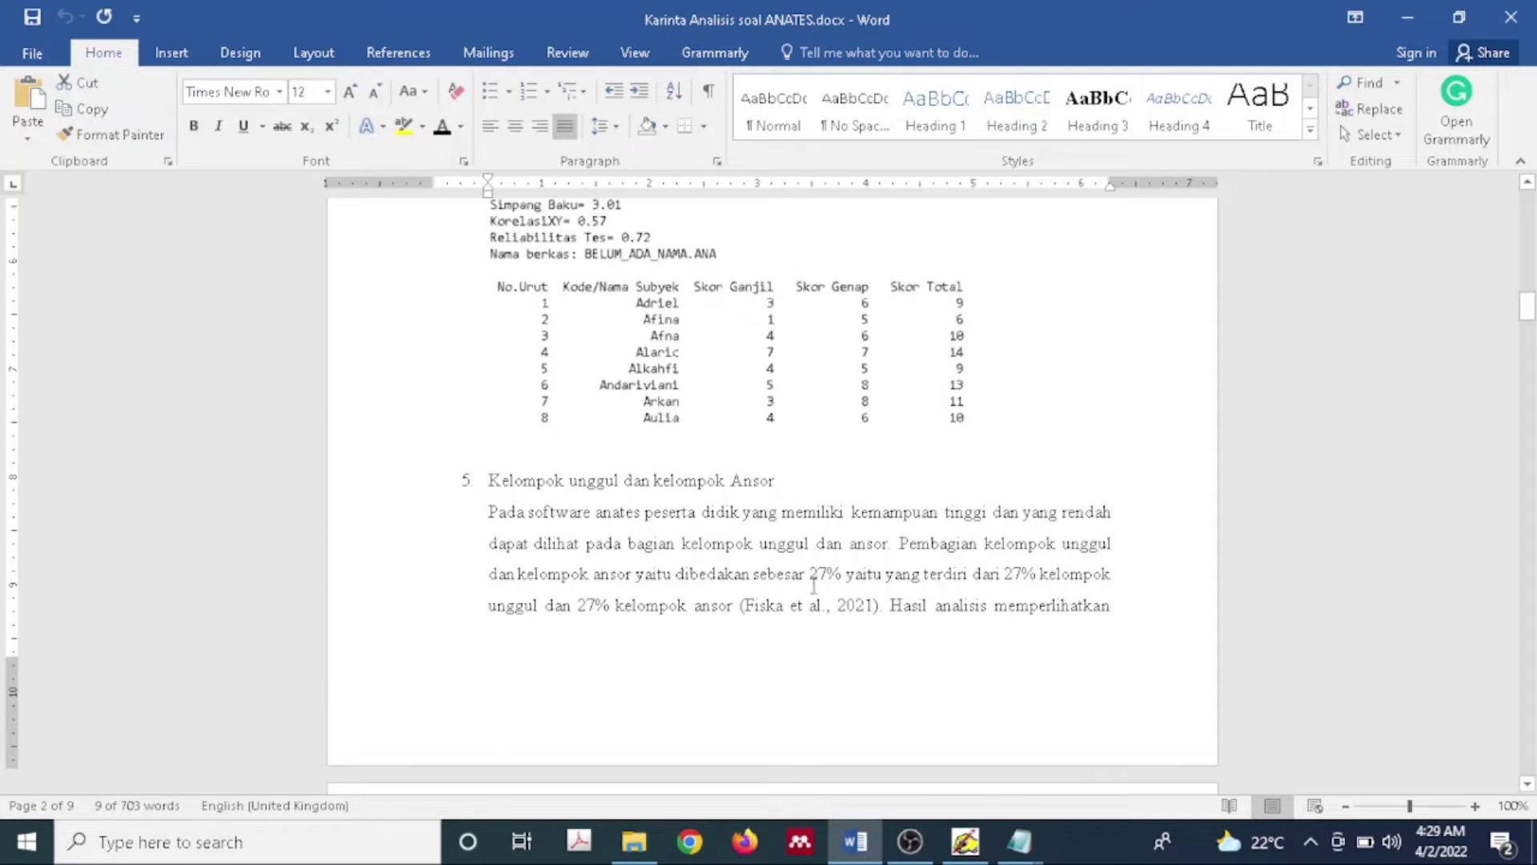
pyautogui.moveTo(813, 575); pyautogui.dragTo(1101, 578)
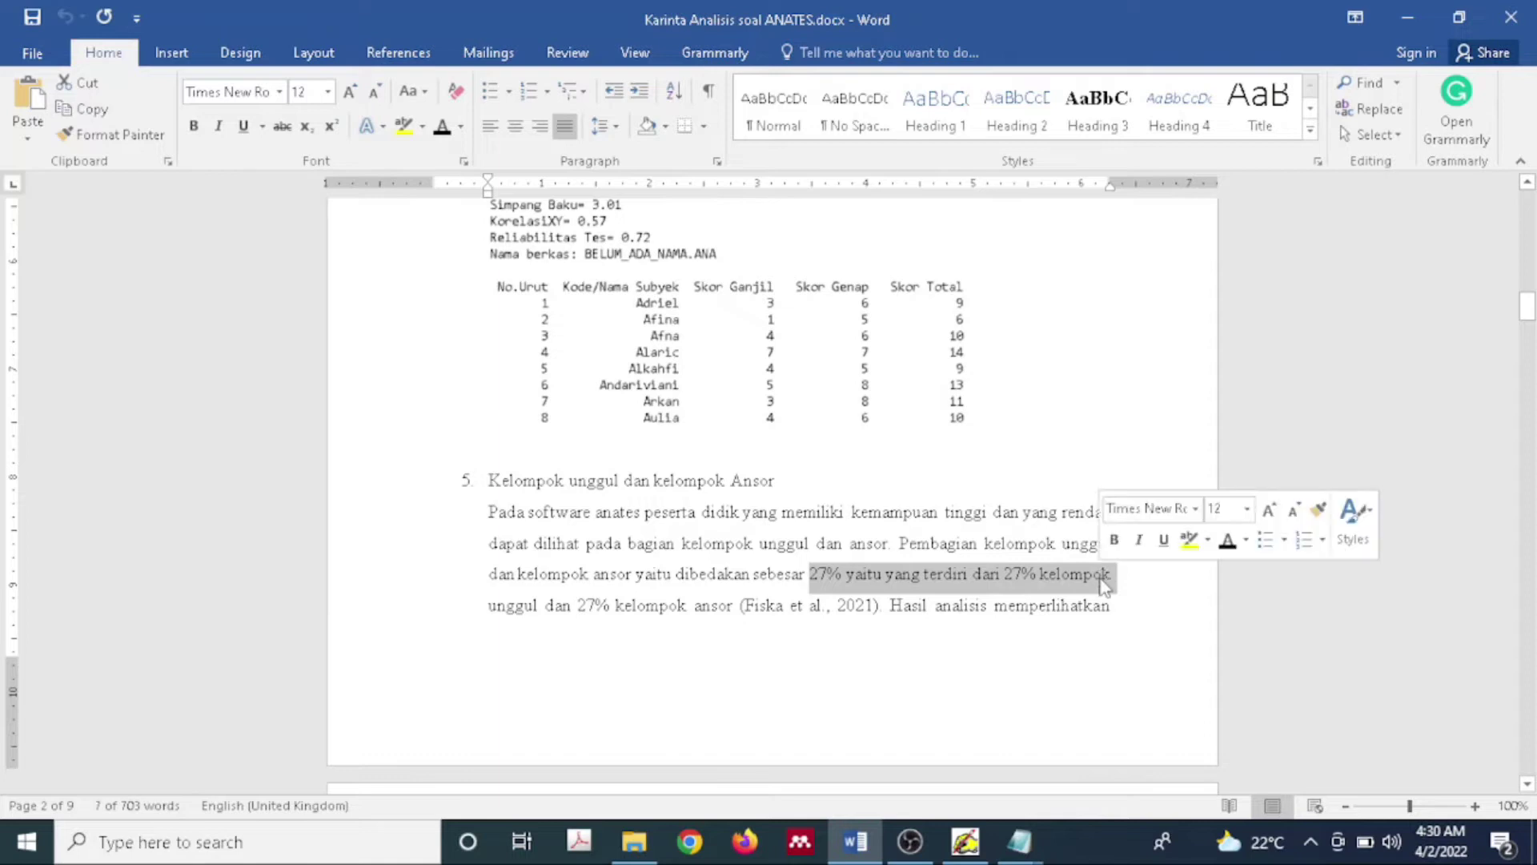
pyautogui.click(703, 645)
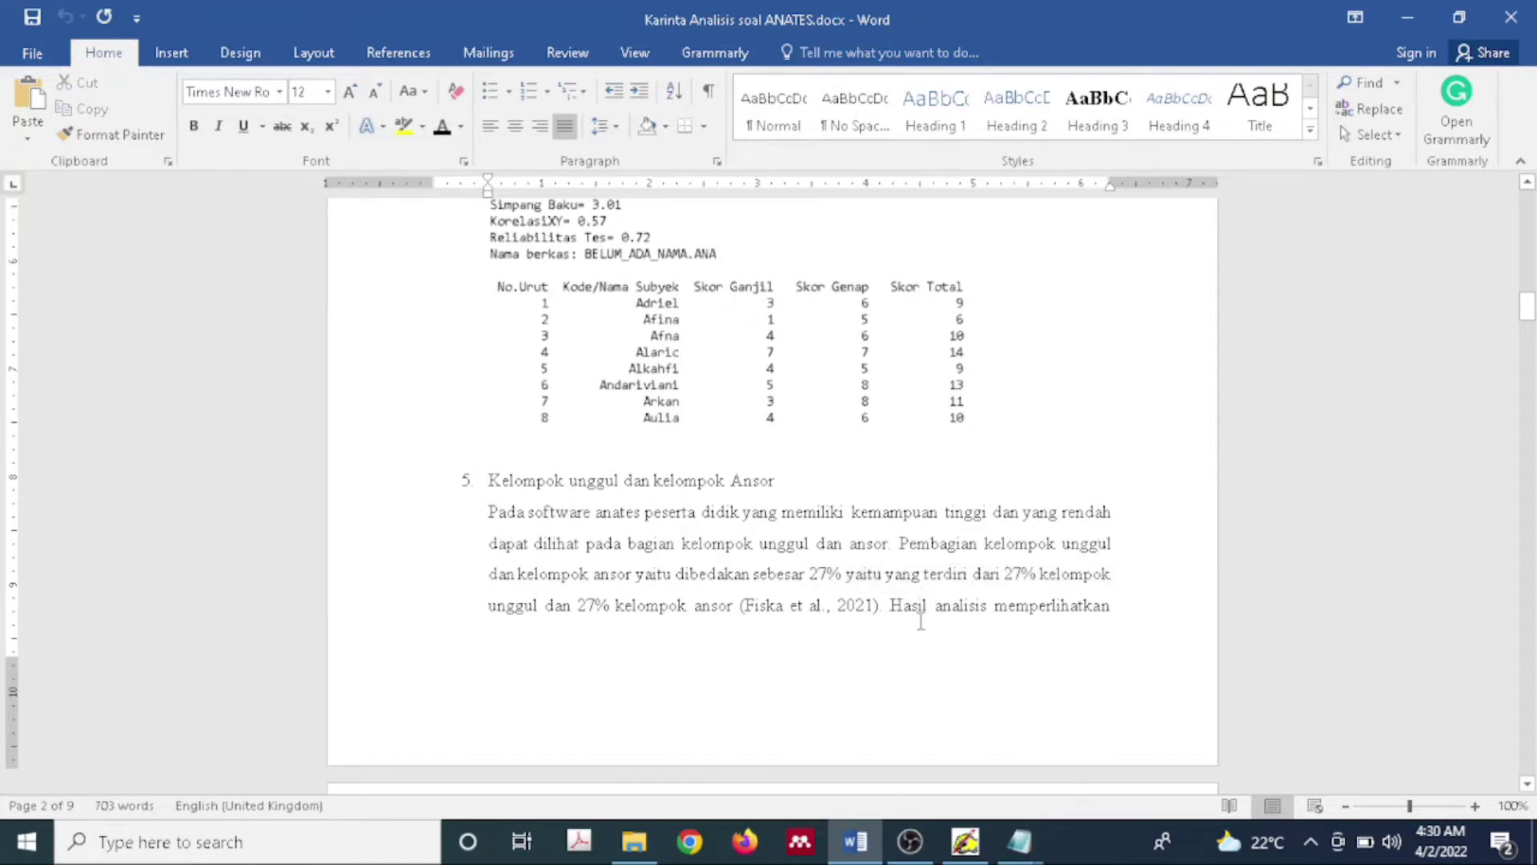
# Step: Switch to the "Kelompok Unggul dan Ansor" Notepad file, maximize it, and select its heading, then the first Kelompok Unggul table
pyautogui.scroll(-10, 1373, 513)
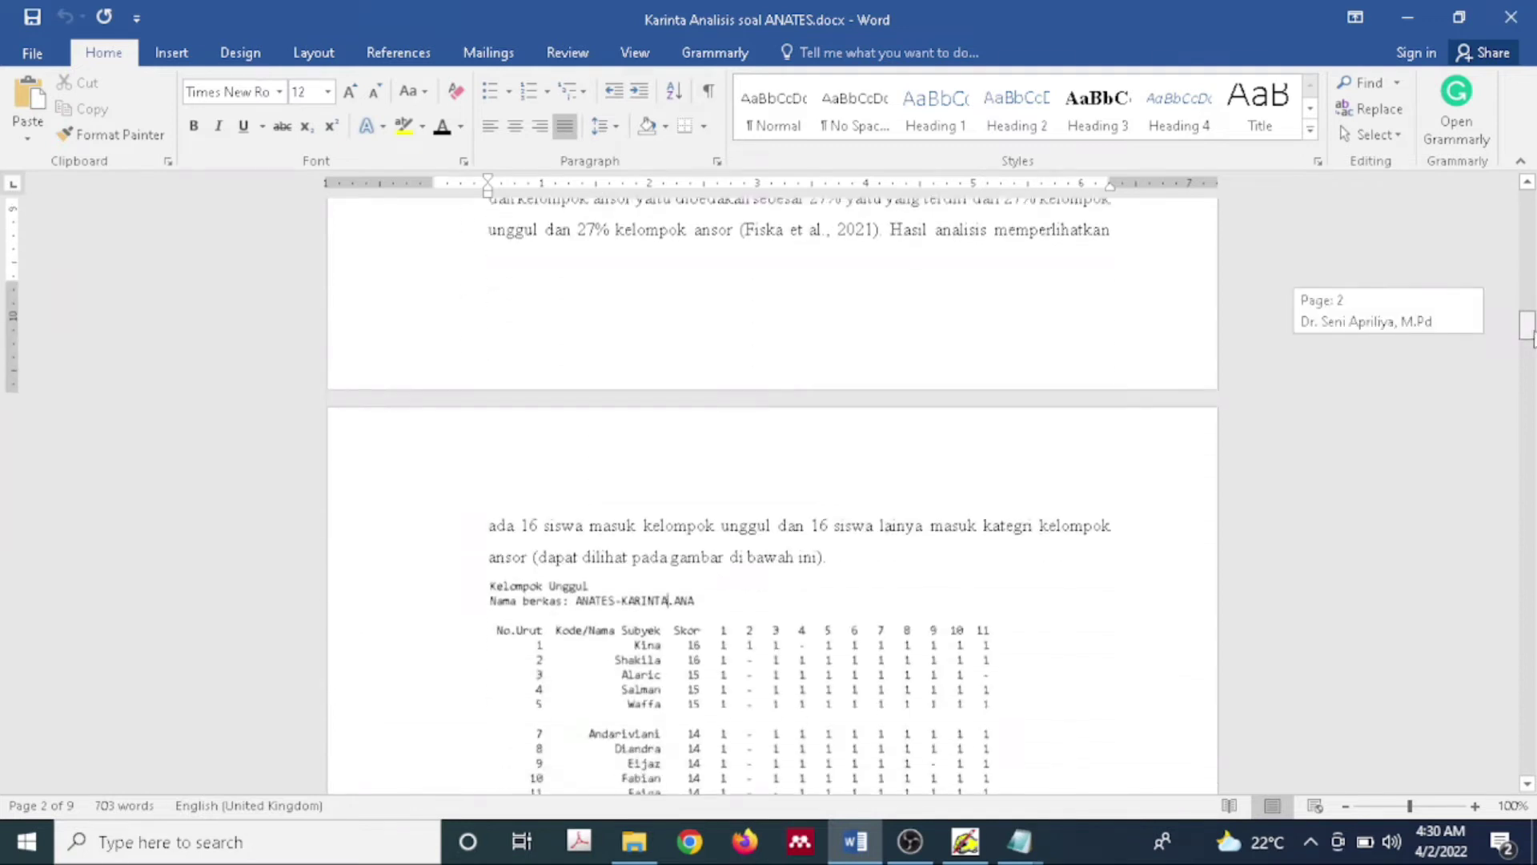
pyautogui.scroll(-4, 1423, 397)
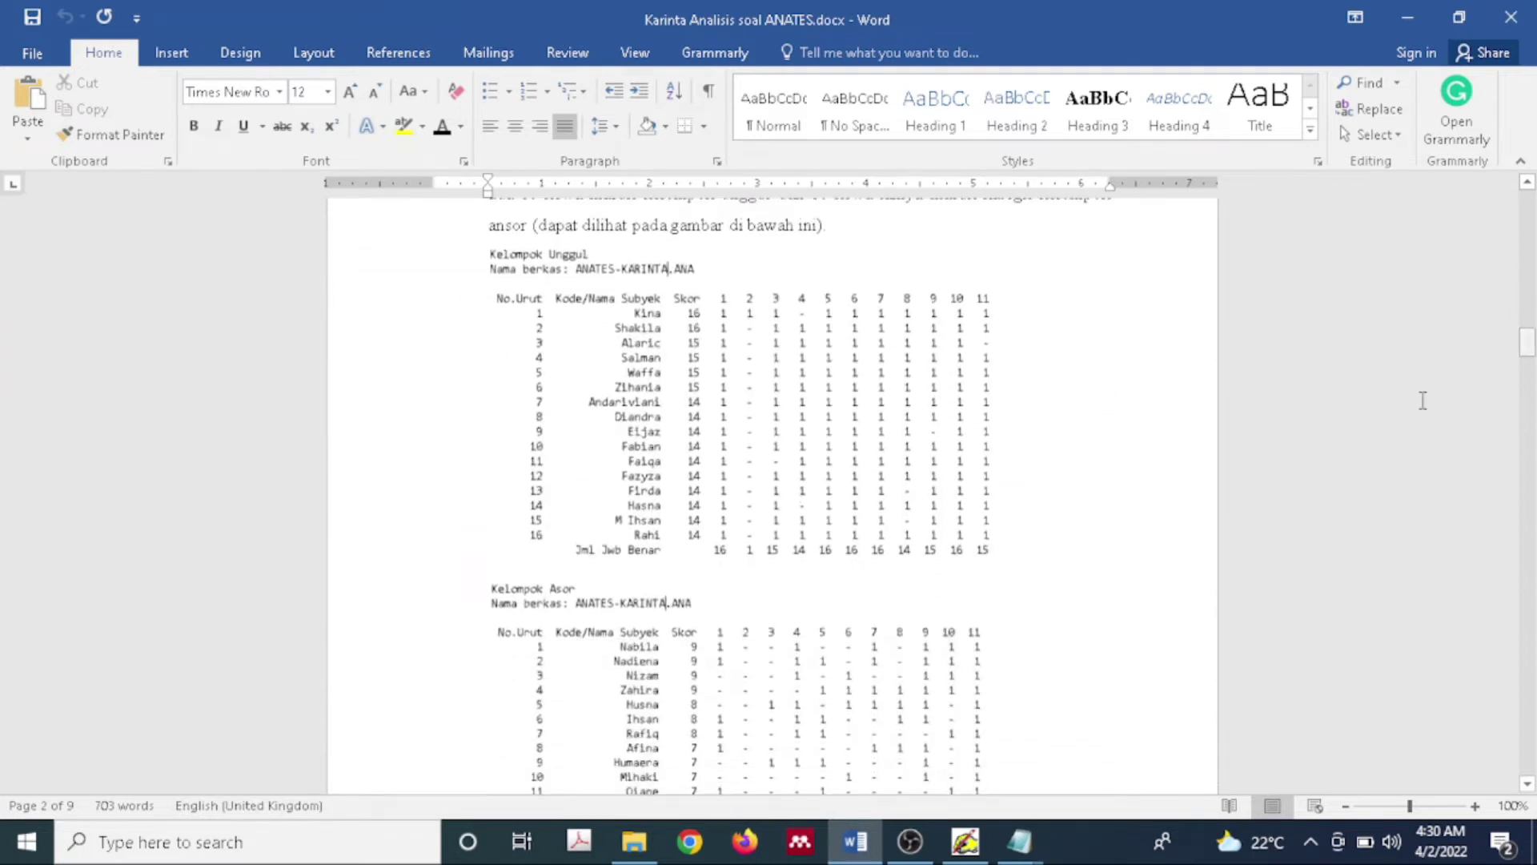
pyautogui.moveTo(1018, 841)
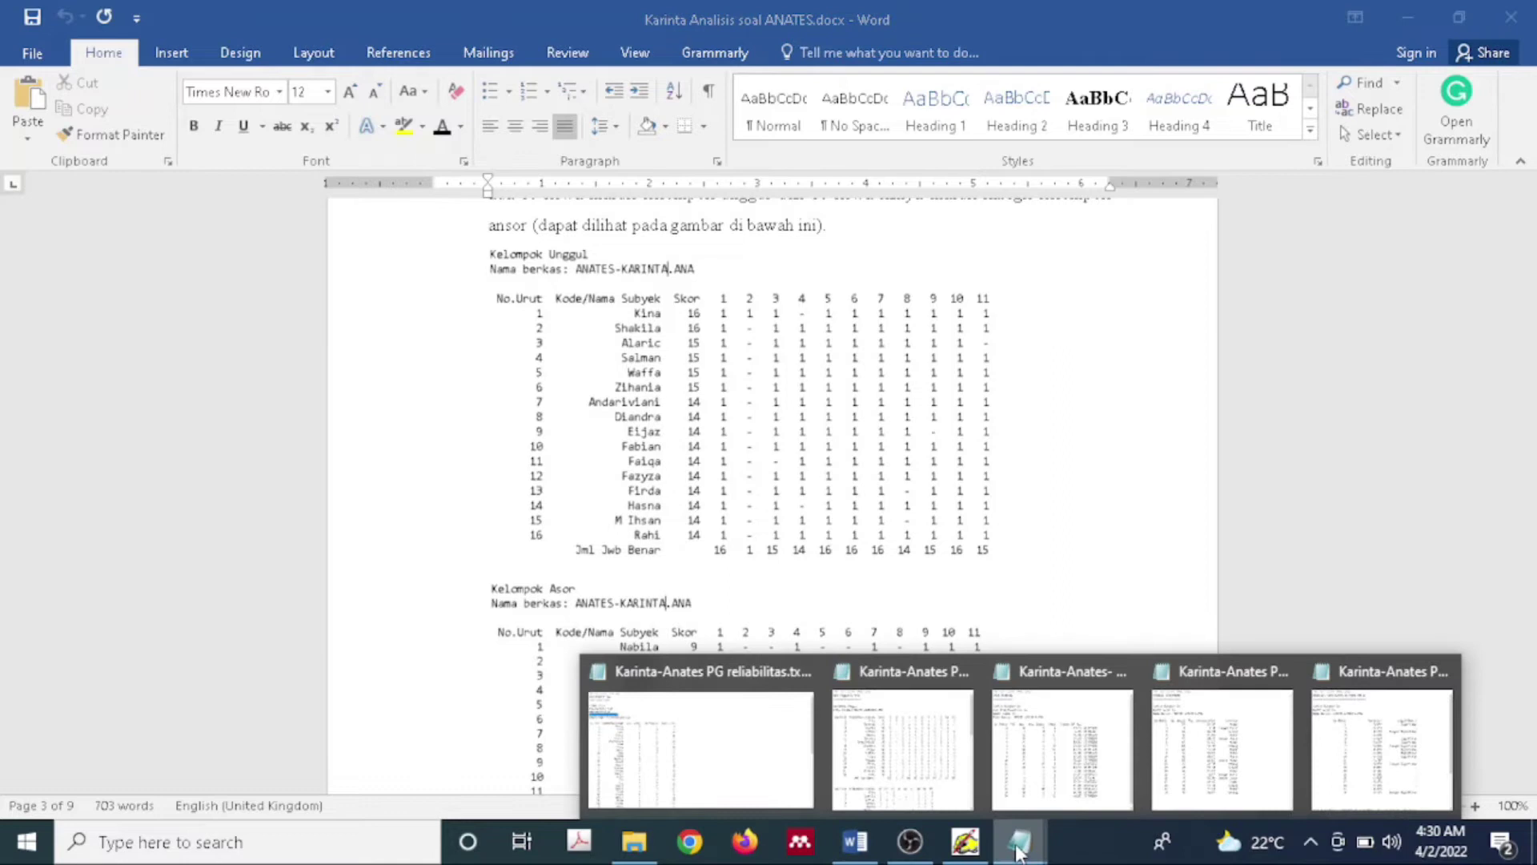
pyautogui.click(925, 767)
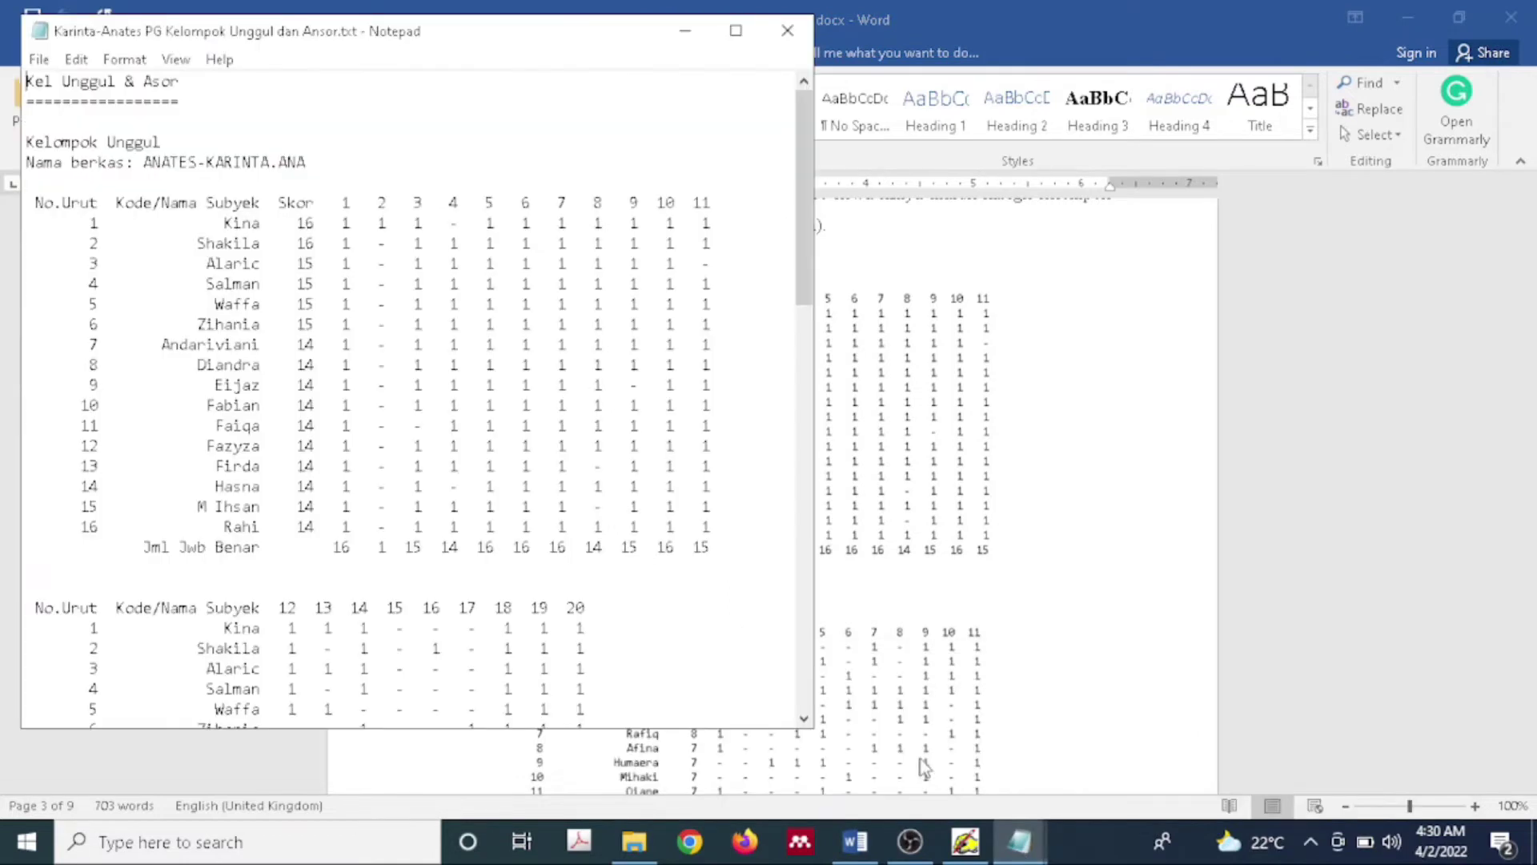
pyautogui.click(737, 36)
pyautogui.moveTo(180, 61); pyautogui.dragTo(5, 67)
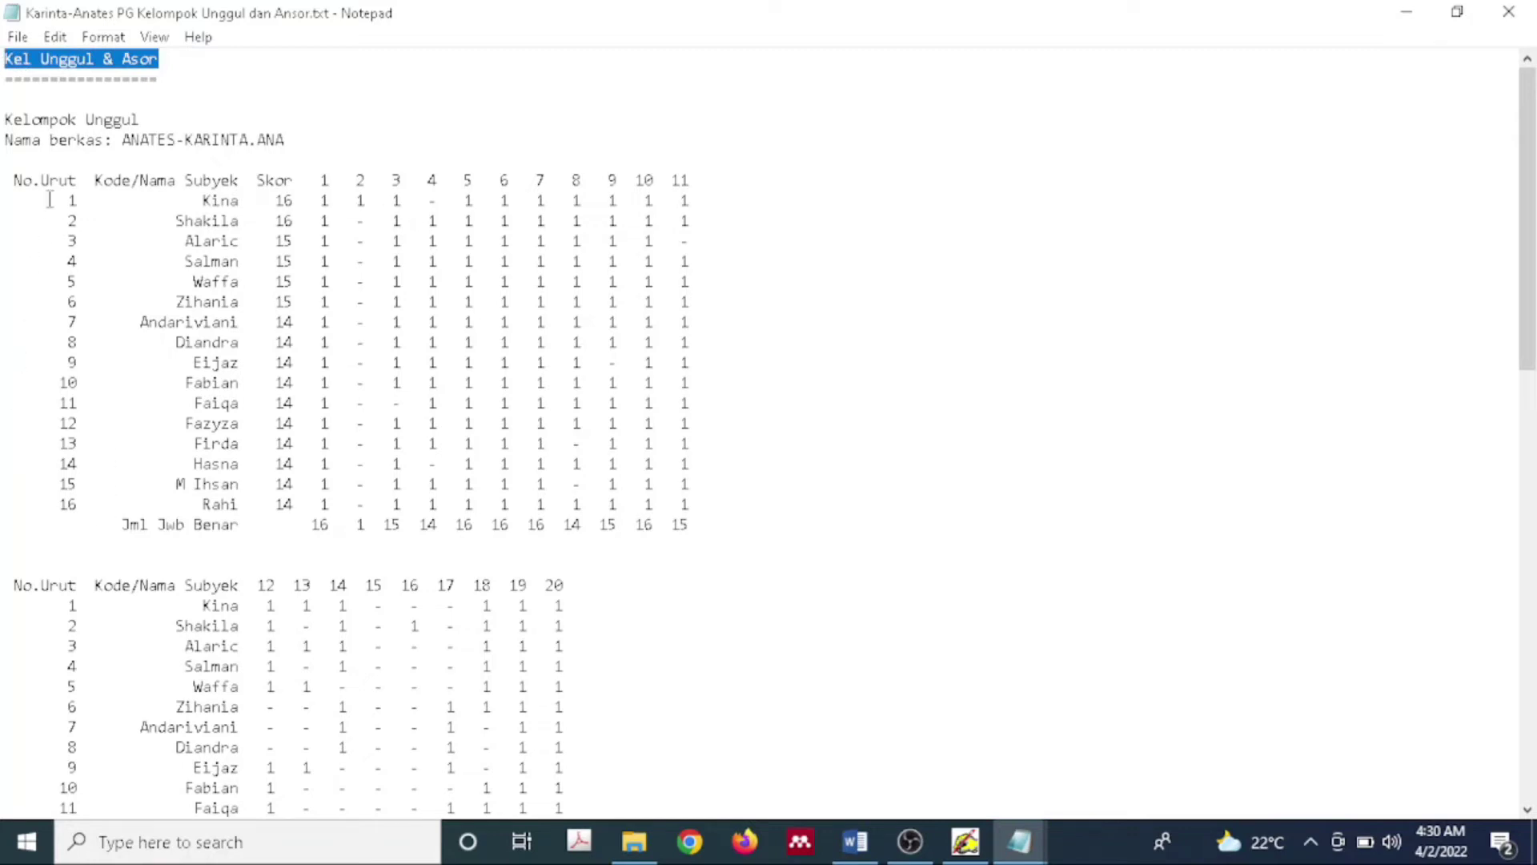
pyautogui.moveTo(177, 198); pyautogui.dragTo(706, 522)
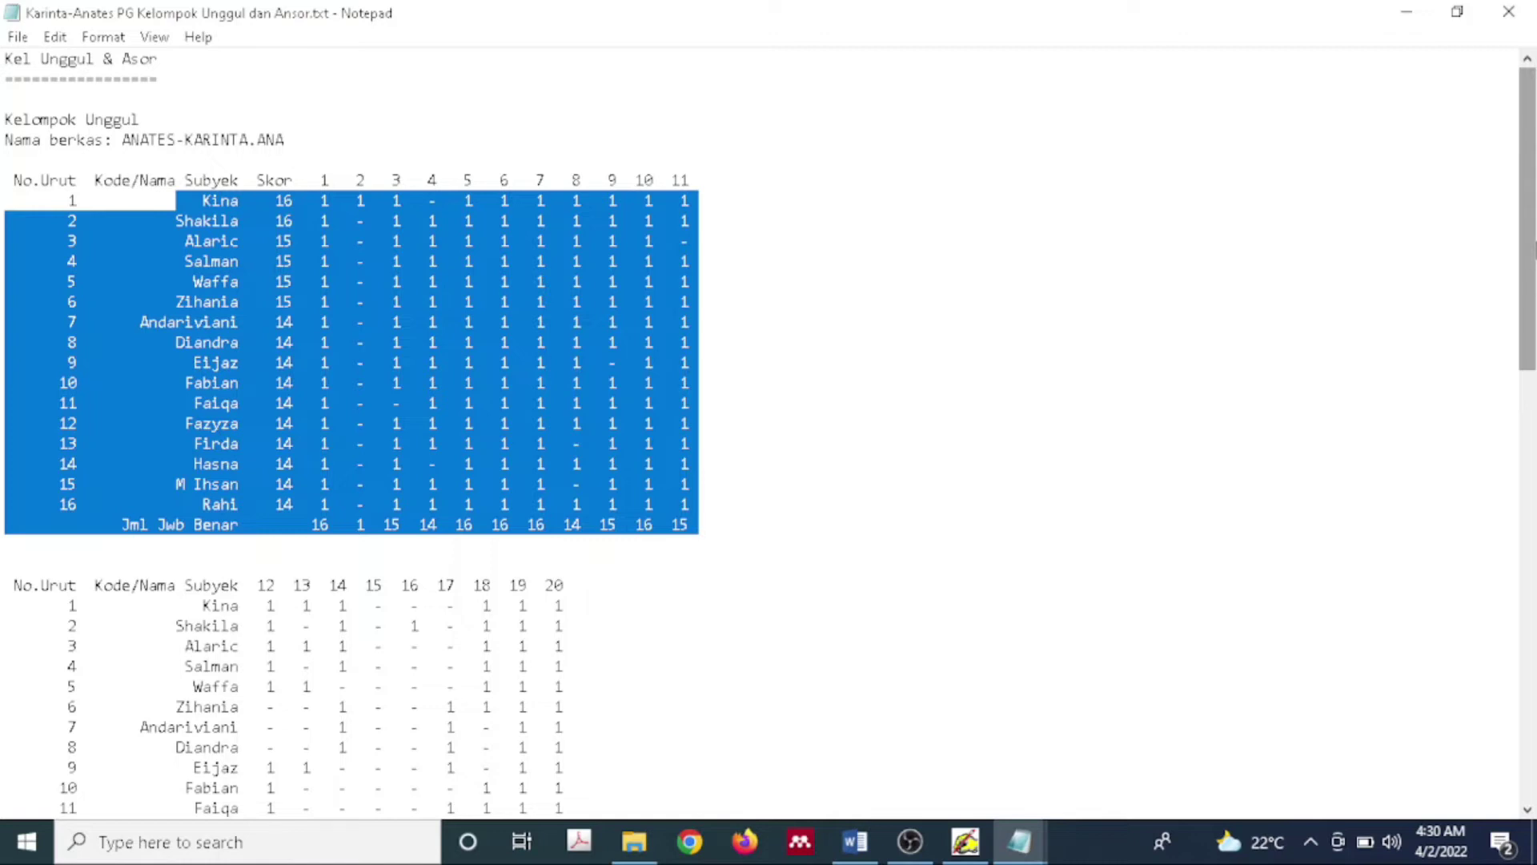
# Step: Examine the Kelompok Asor results in the same file, selecting the table for items 1 to 11
pyautogui.moveTo(1528, 329); pyautogui.dragTo(1528, 646)
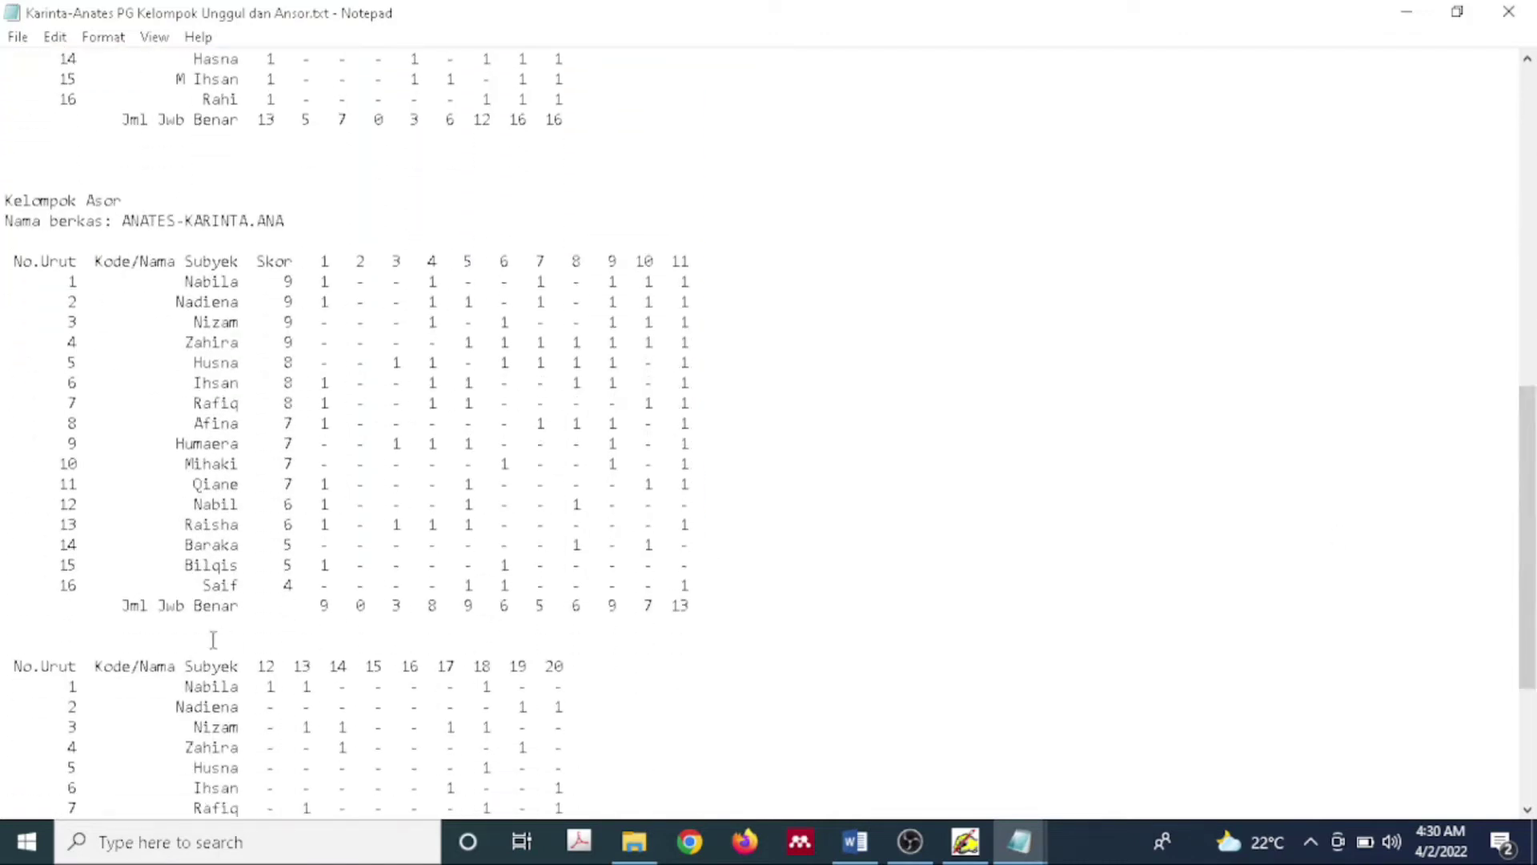
pyautogui.moveTo(13, 261); pyautogui.dragTo(691, 636)
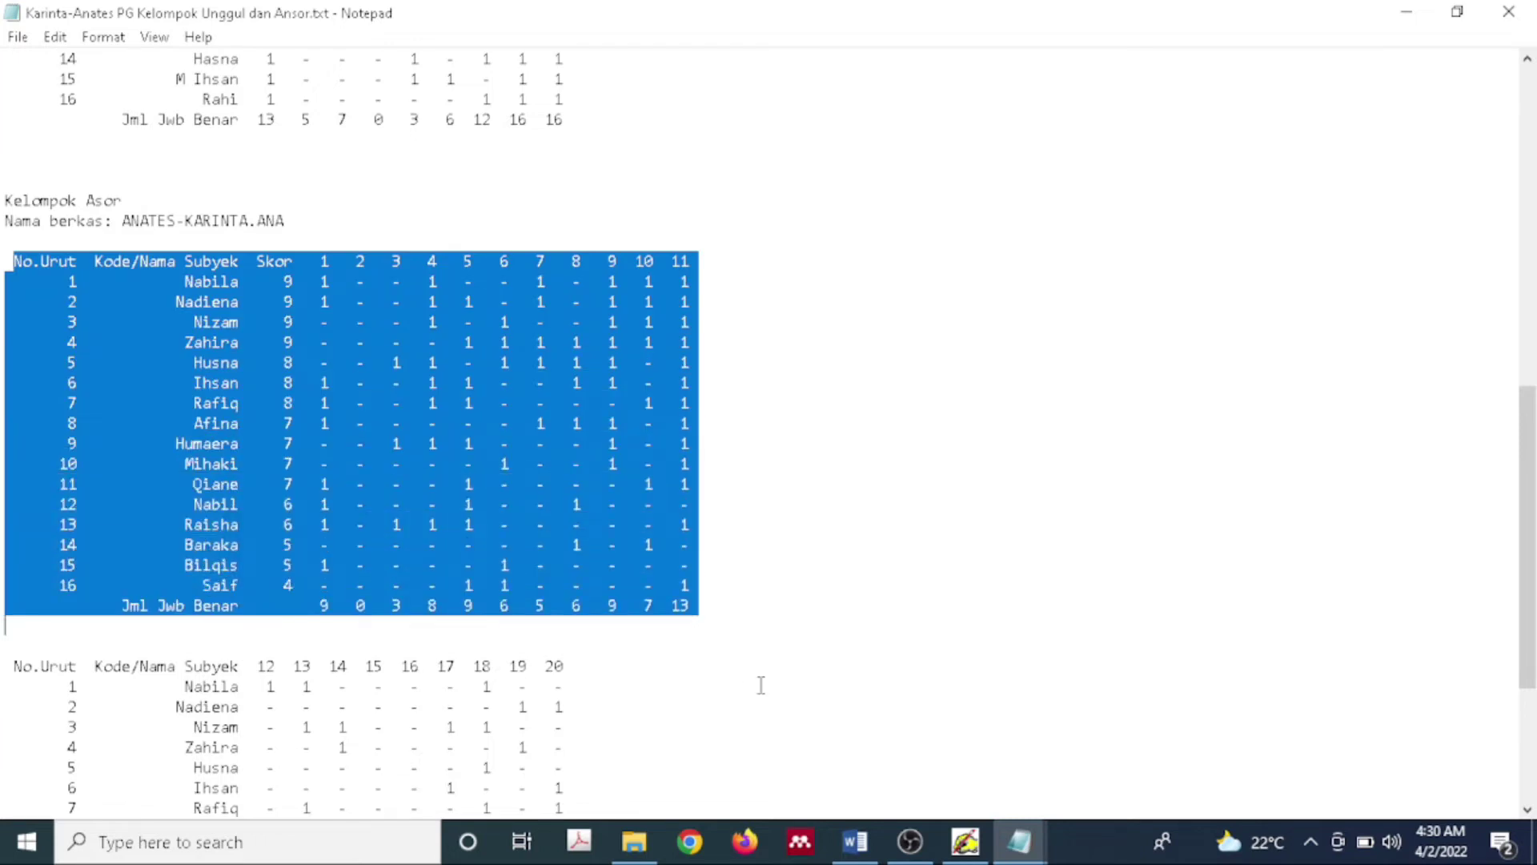
pyautogui.moveTo(762, 684); pyautogui.dragTo(979, 773)
pyautogui.click(979, 771)
# Step: Return to the Word report and read section 6, "Daya Pembeda", through the selection criteria in Tabel 2
pyautogui.click(885, 840)
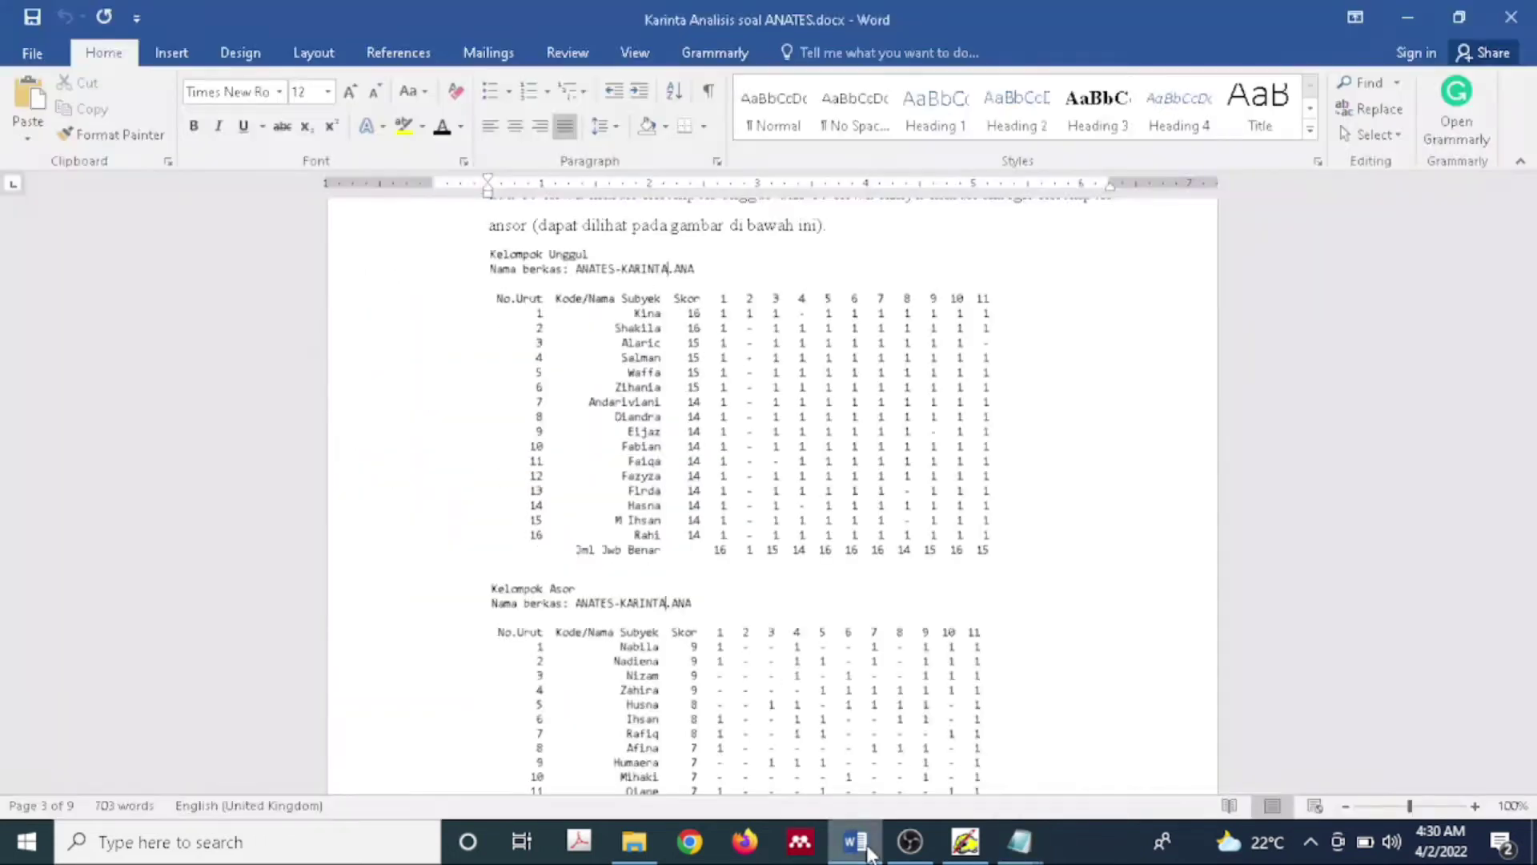
pyautogui.moveTo(1530, 349); pyautogui.dragTo(1532, 374)
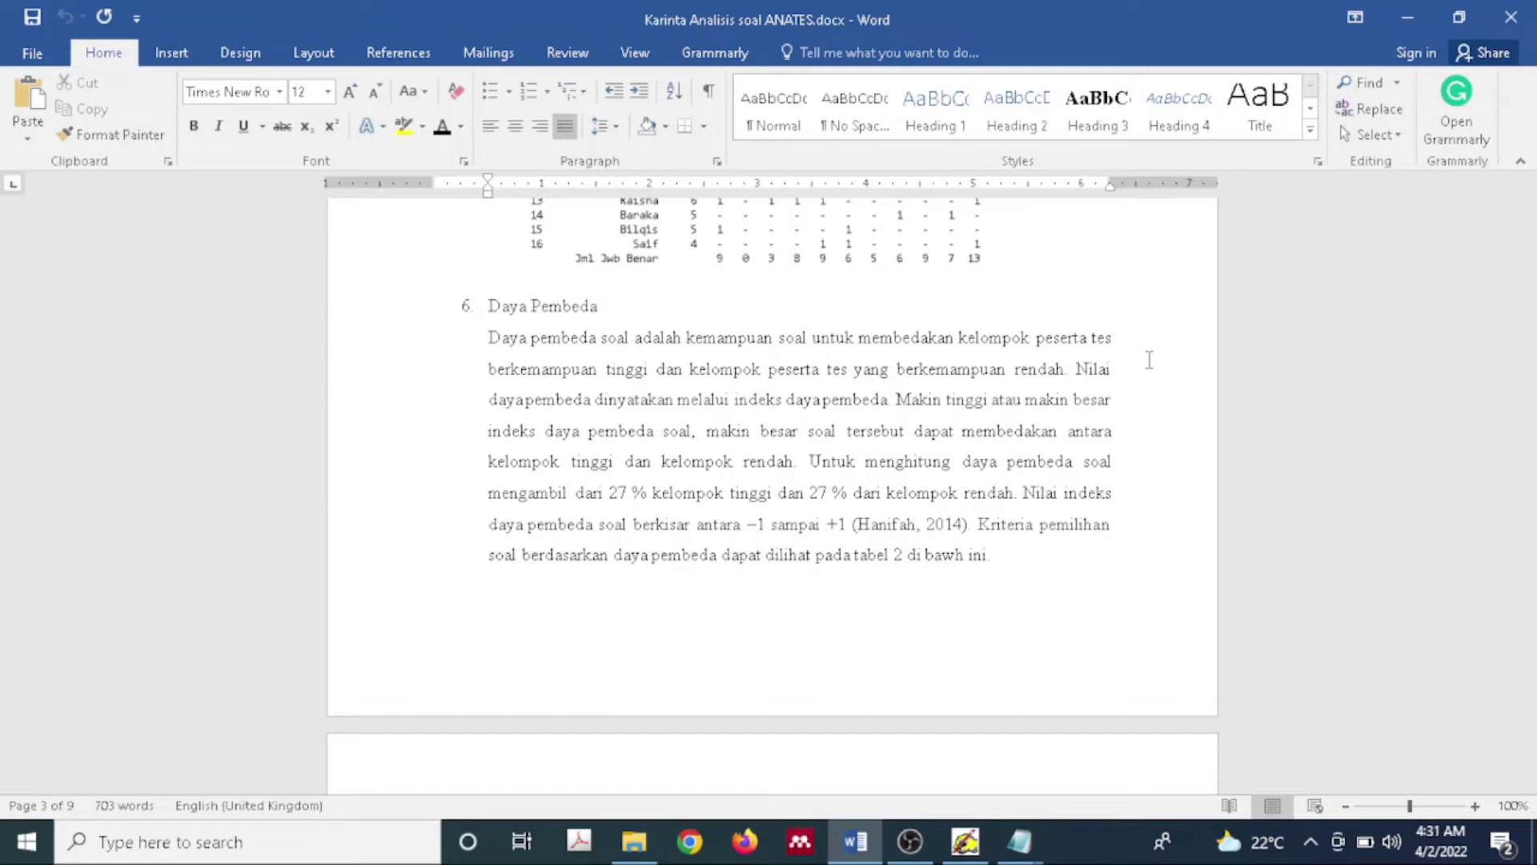
pyautogui.moveTo(1527, 374); pyautogui.dragTo(1527, 394)
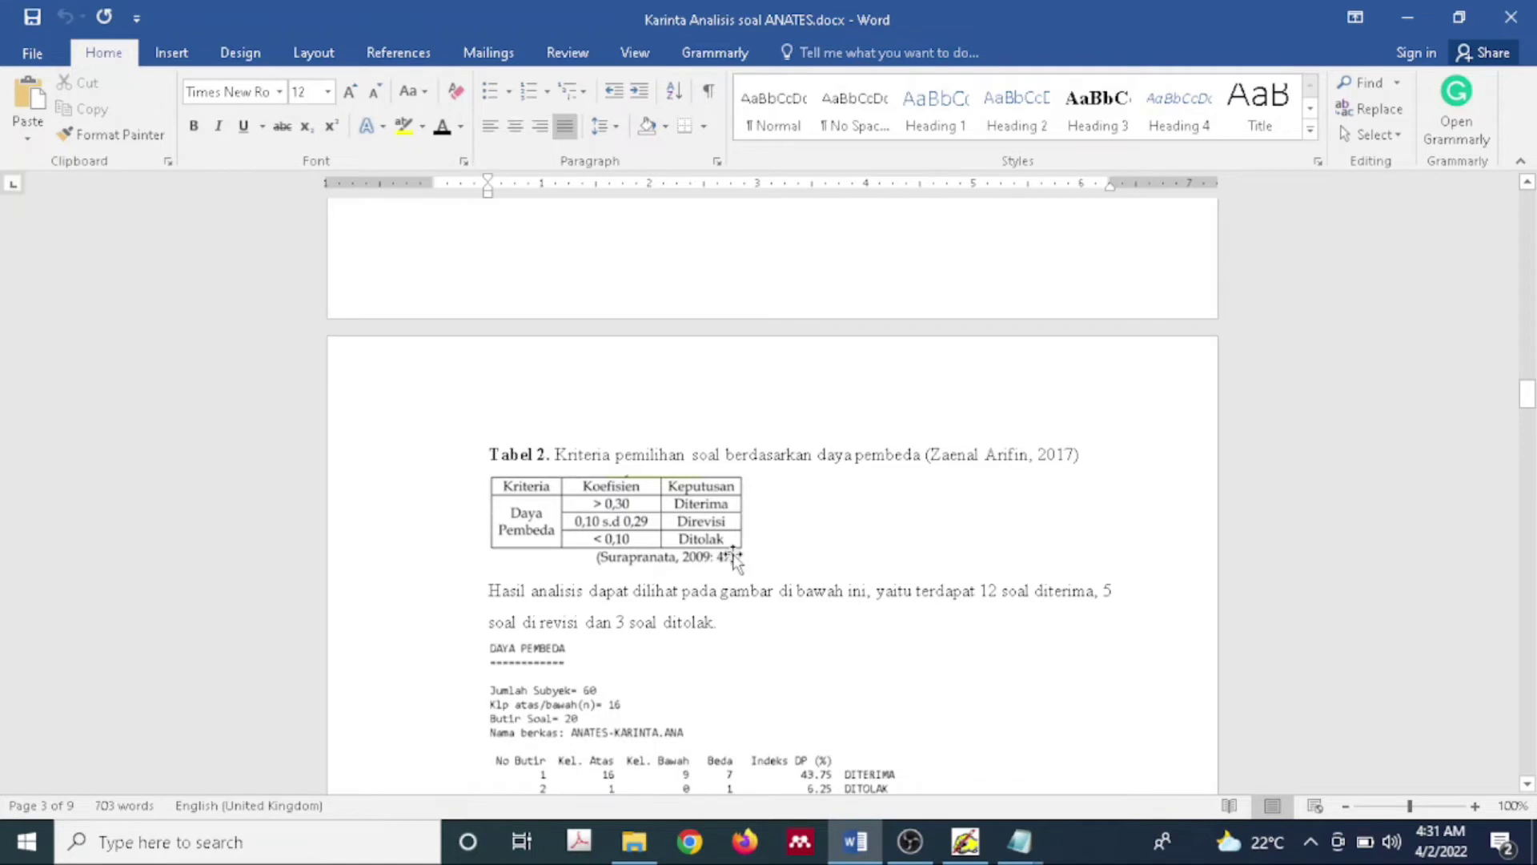
# Step: Switch to the "Daya Pembeda" Notepad file, maximize it, and examine the decision listed for each item
pyautogui.click(1043, 855)
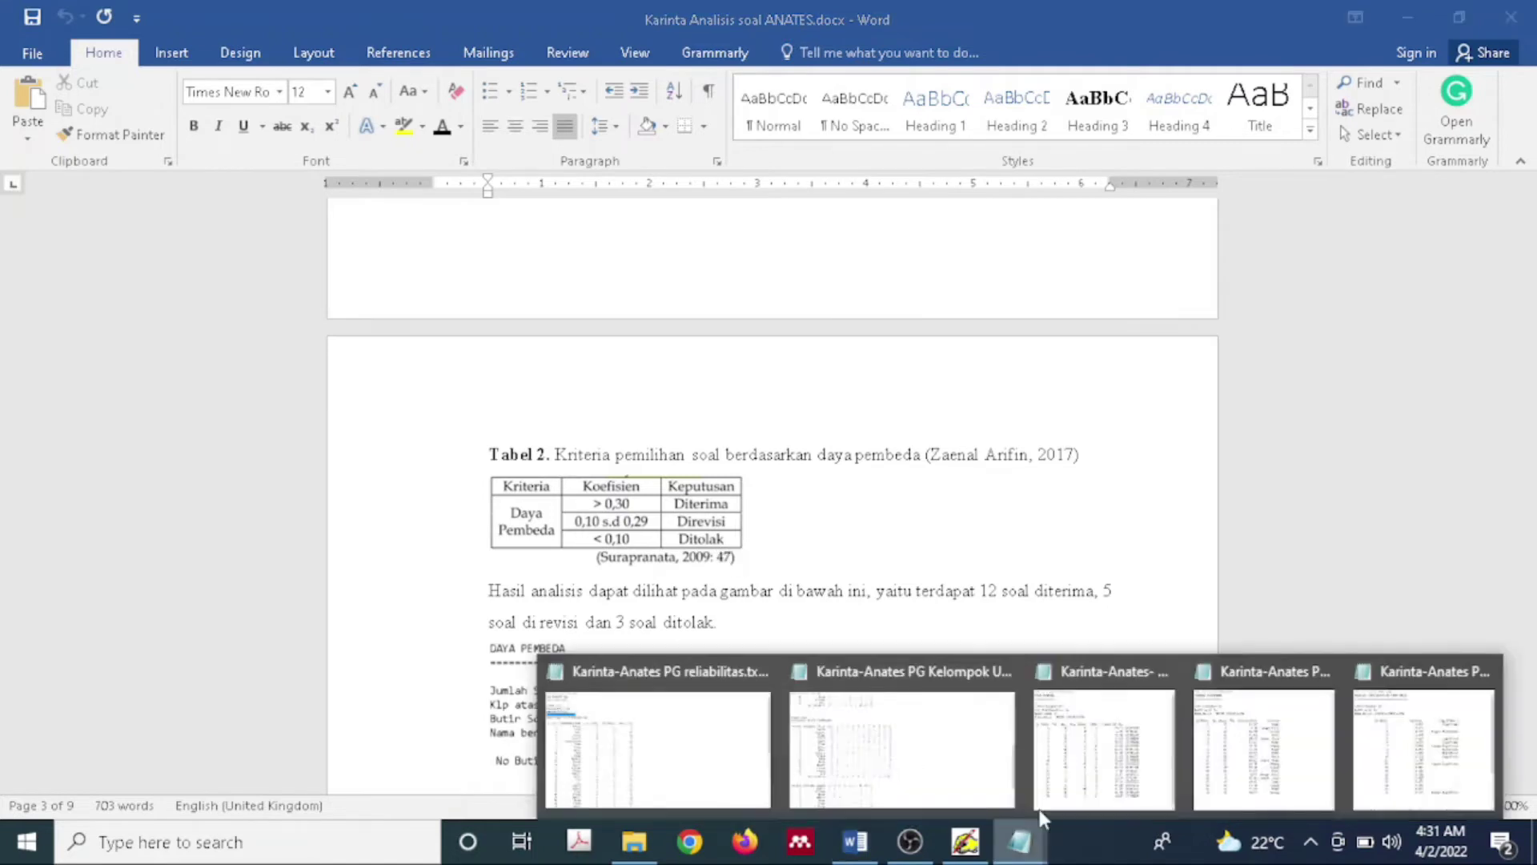
pyautogui.click(1113, 764)
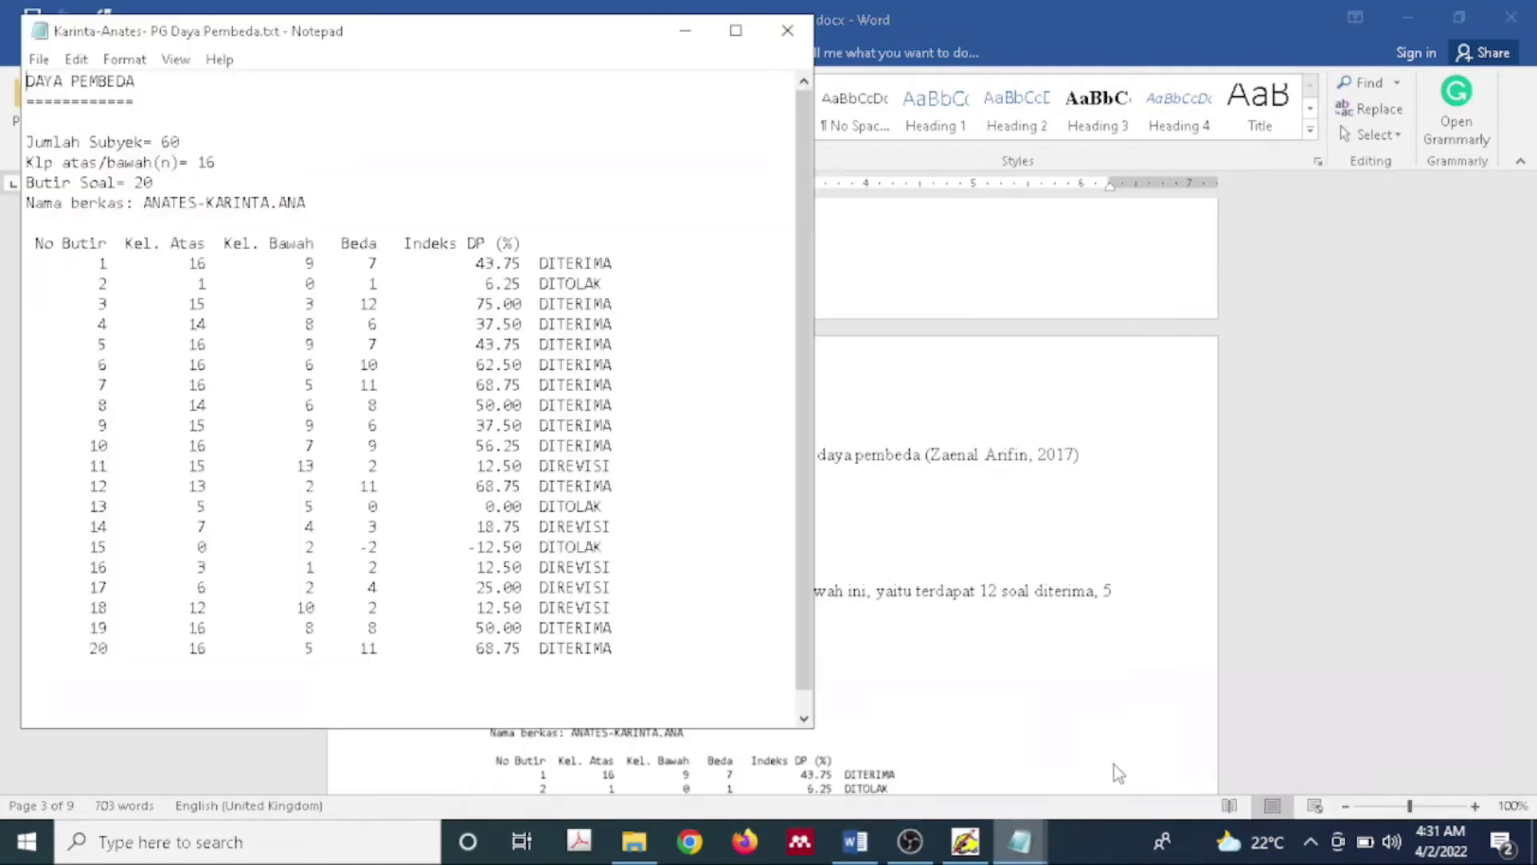
pyautogui.click(736, 30)
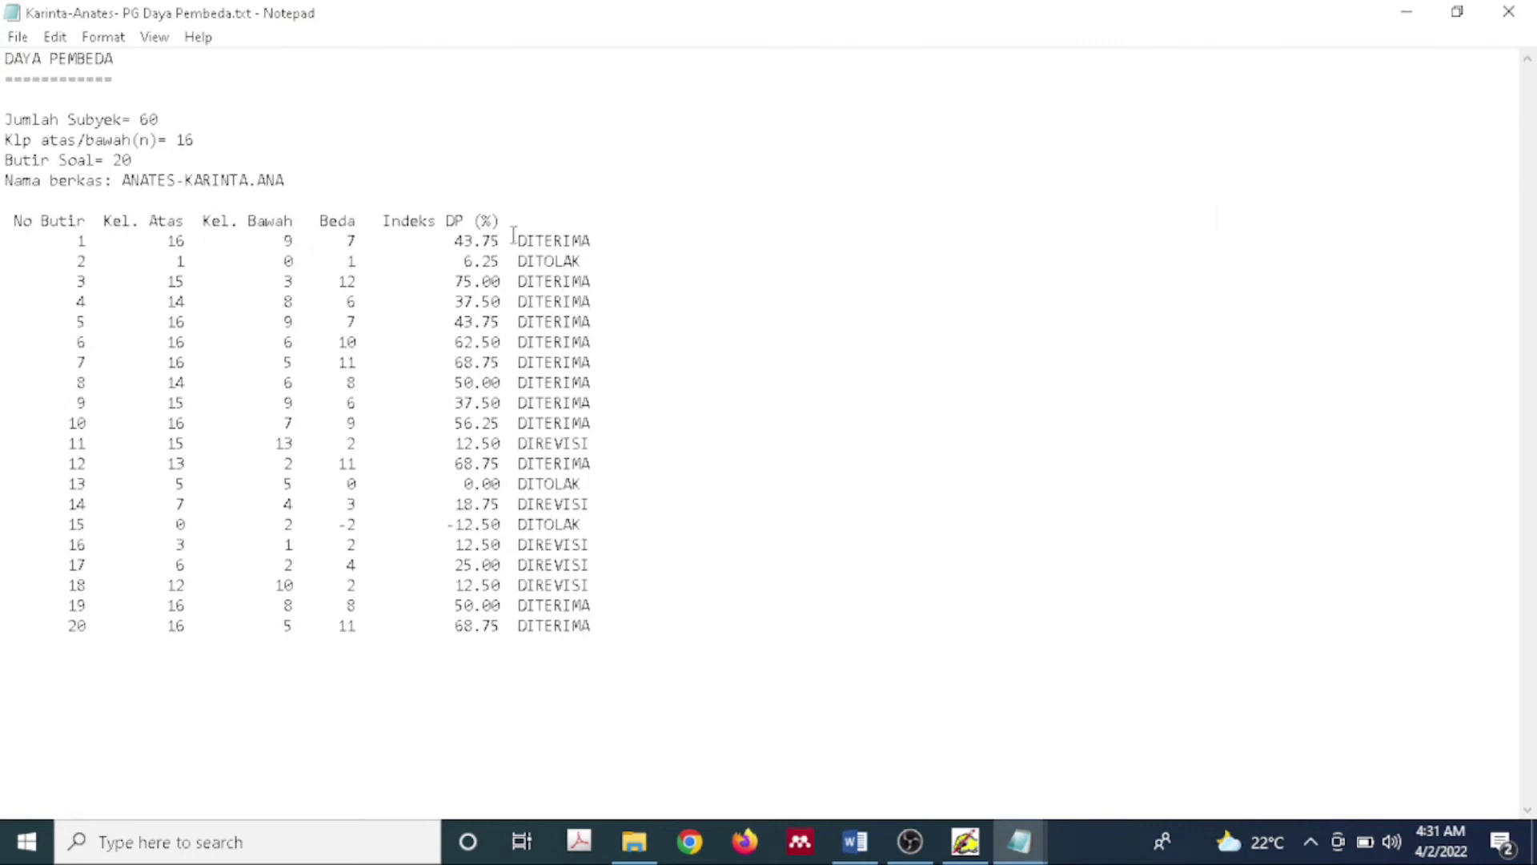
pyautogui.moveTo(516, 240); pyautogui.dragTo(580, 264)
pyautogui.click(582, 263)
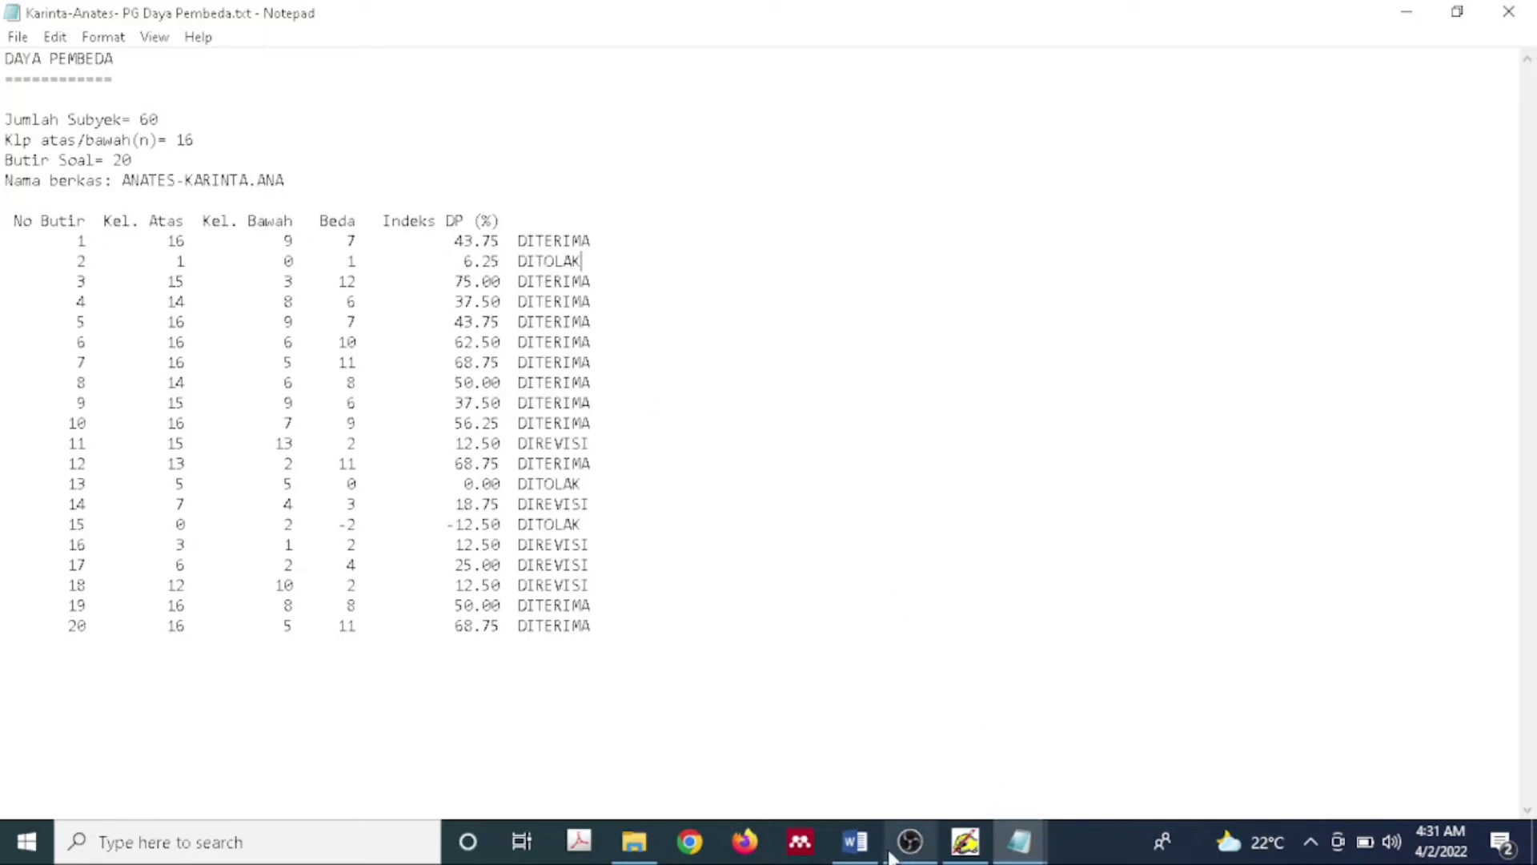
# Step: Compare Tabel 2 in the Word report with the "Daya Pembeda" Notepad file, selecting item 11's index and decision there
pyautogui.click(855, 841)
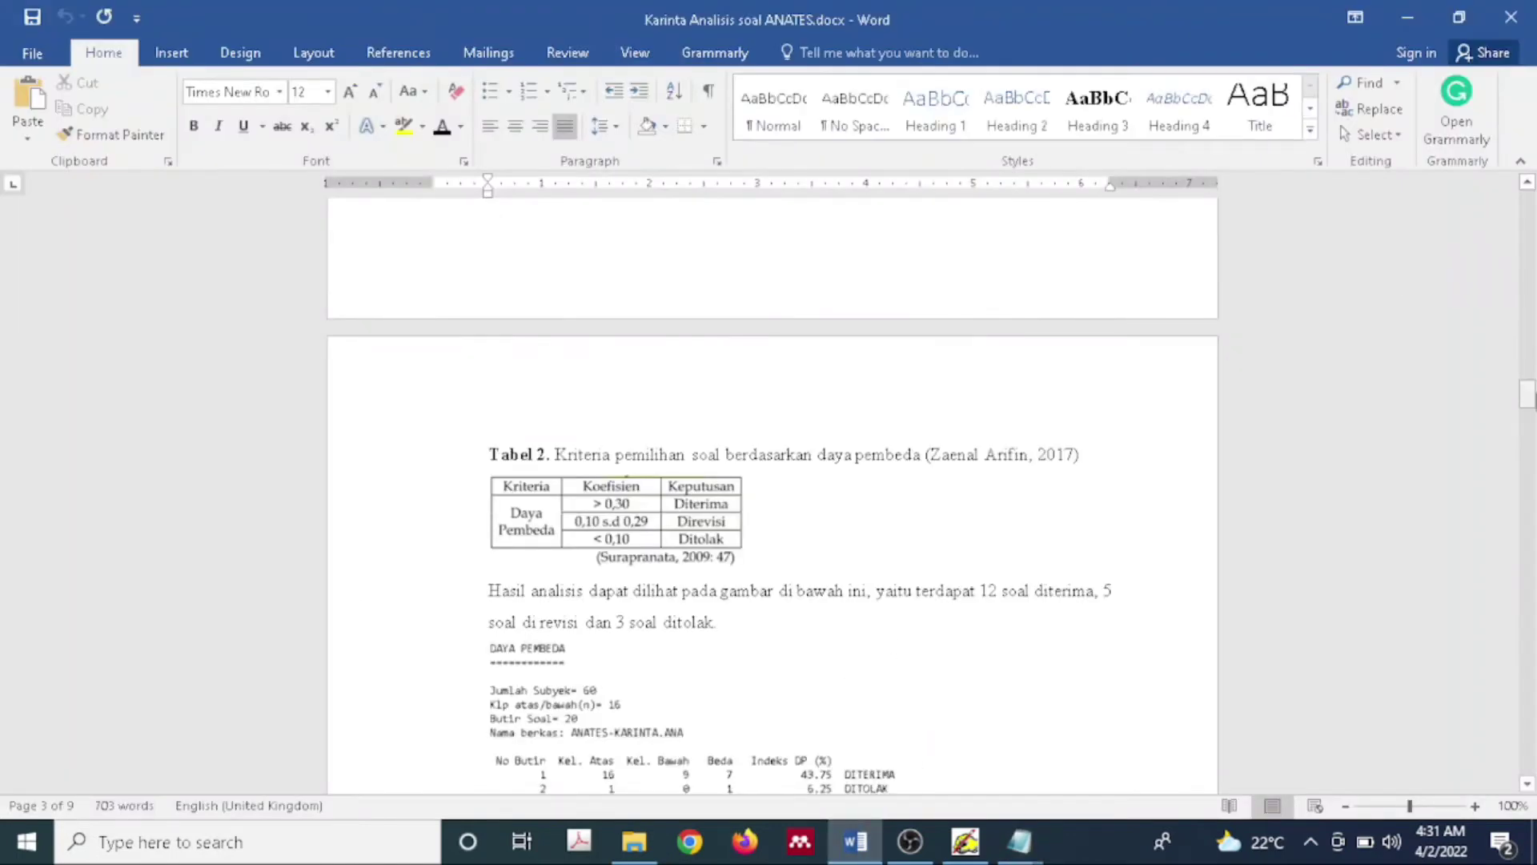
pyautogui.scroll(-3, 881, 416)
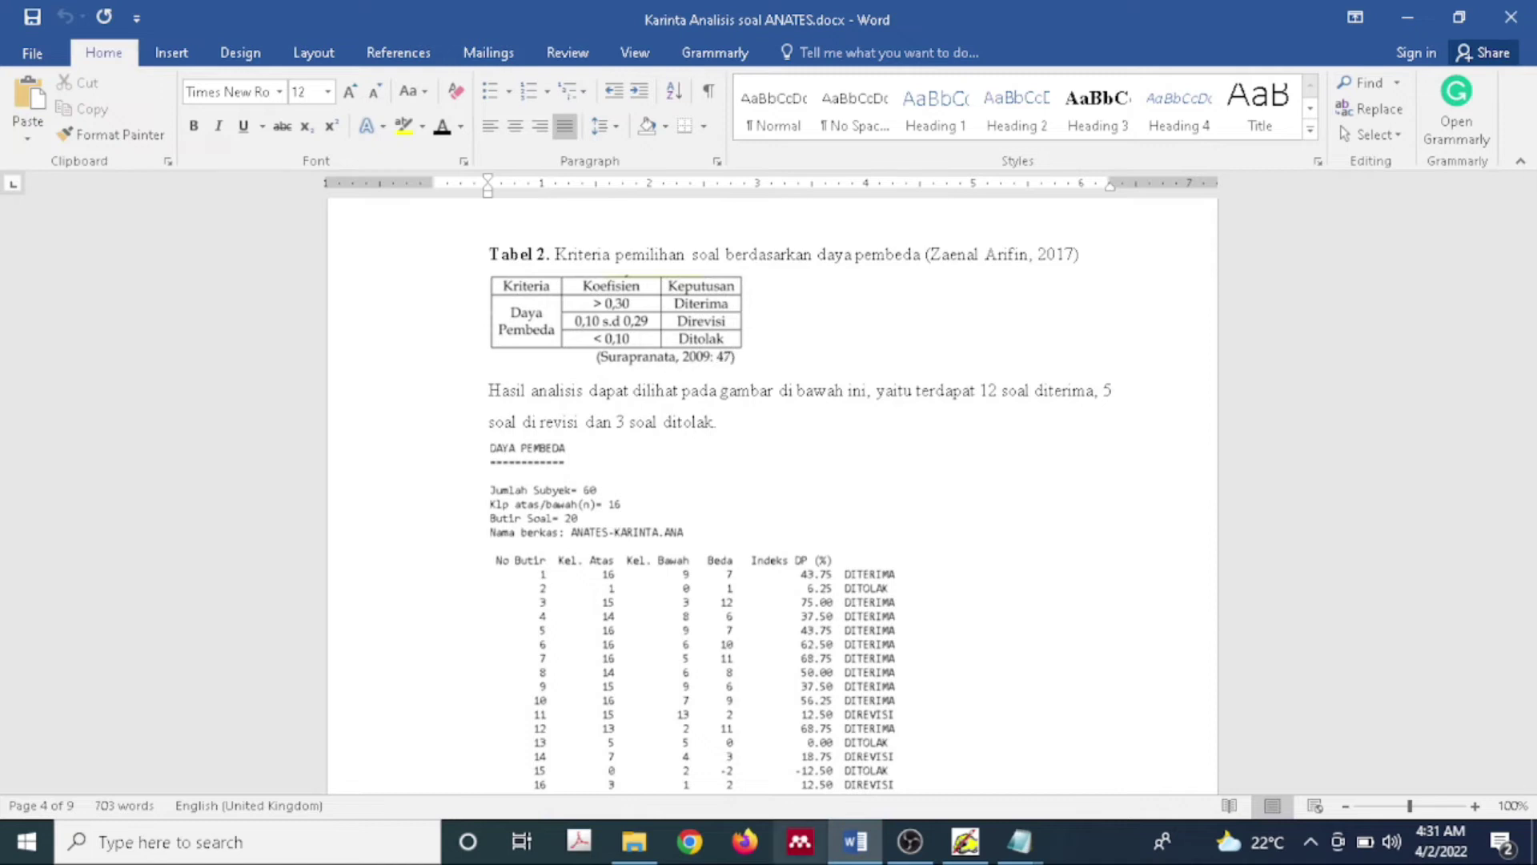
pyautogui.click(1025, 852)
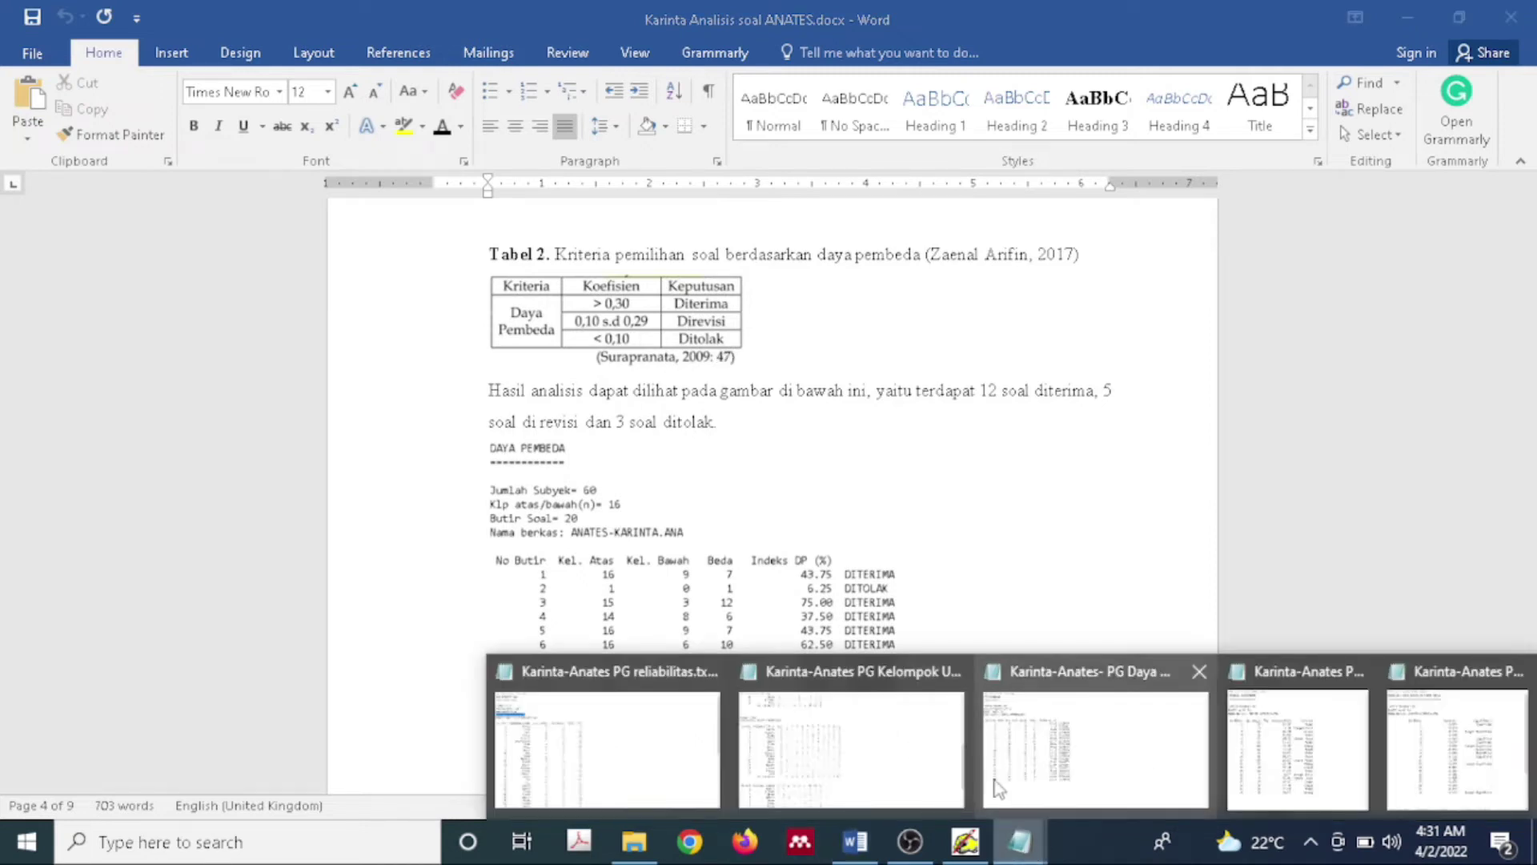
pyautogui.click(1055, 755)
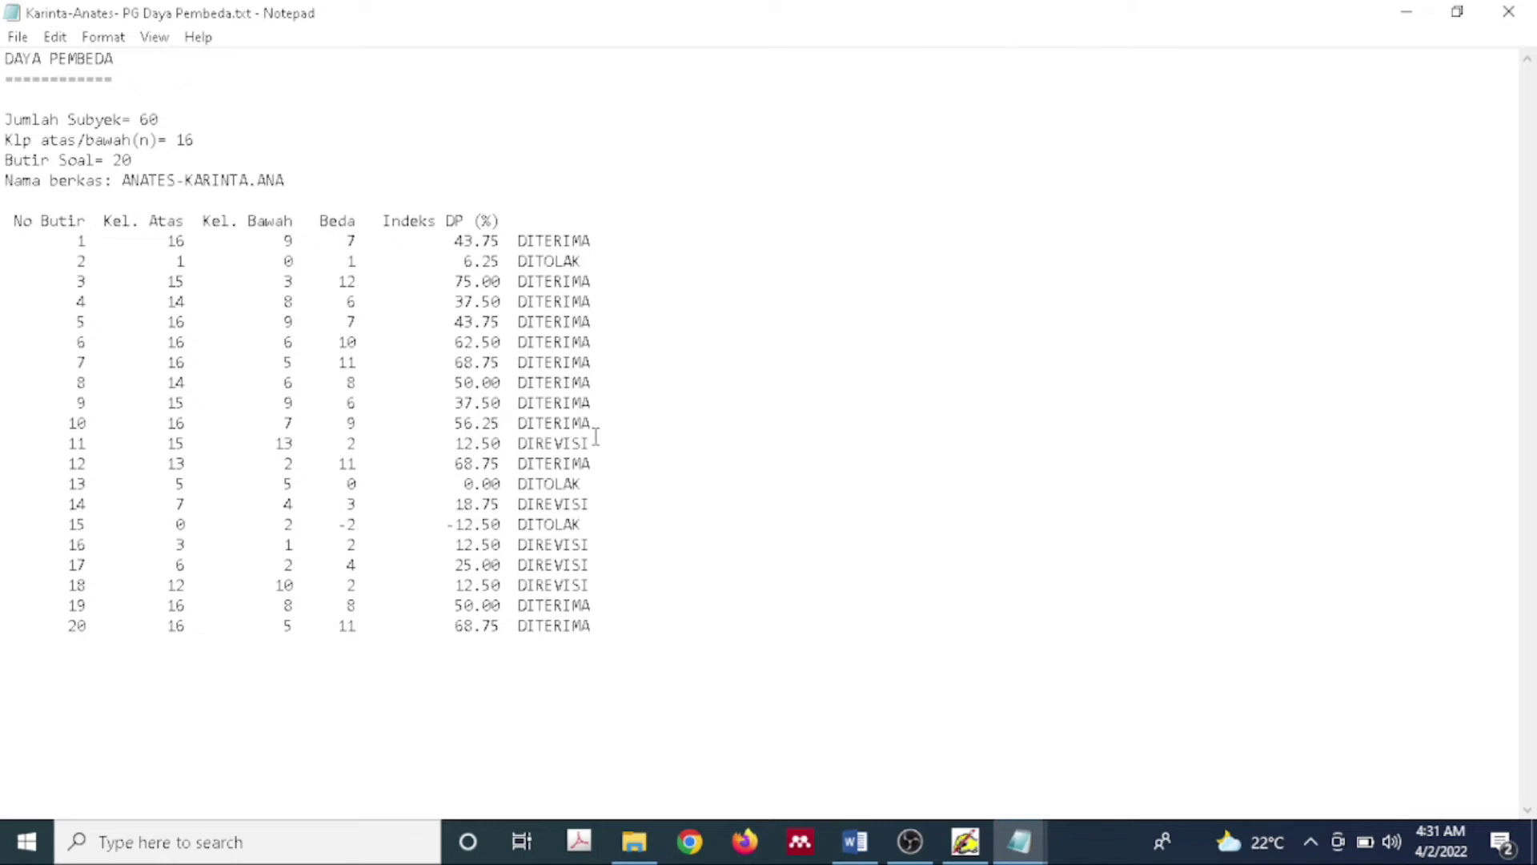
pyautogui.moveTo(593, 442); pyautogui.dragTo(455, 451)
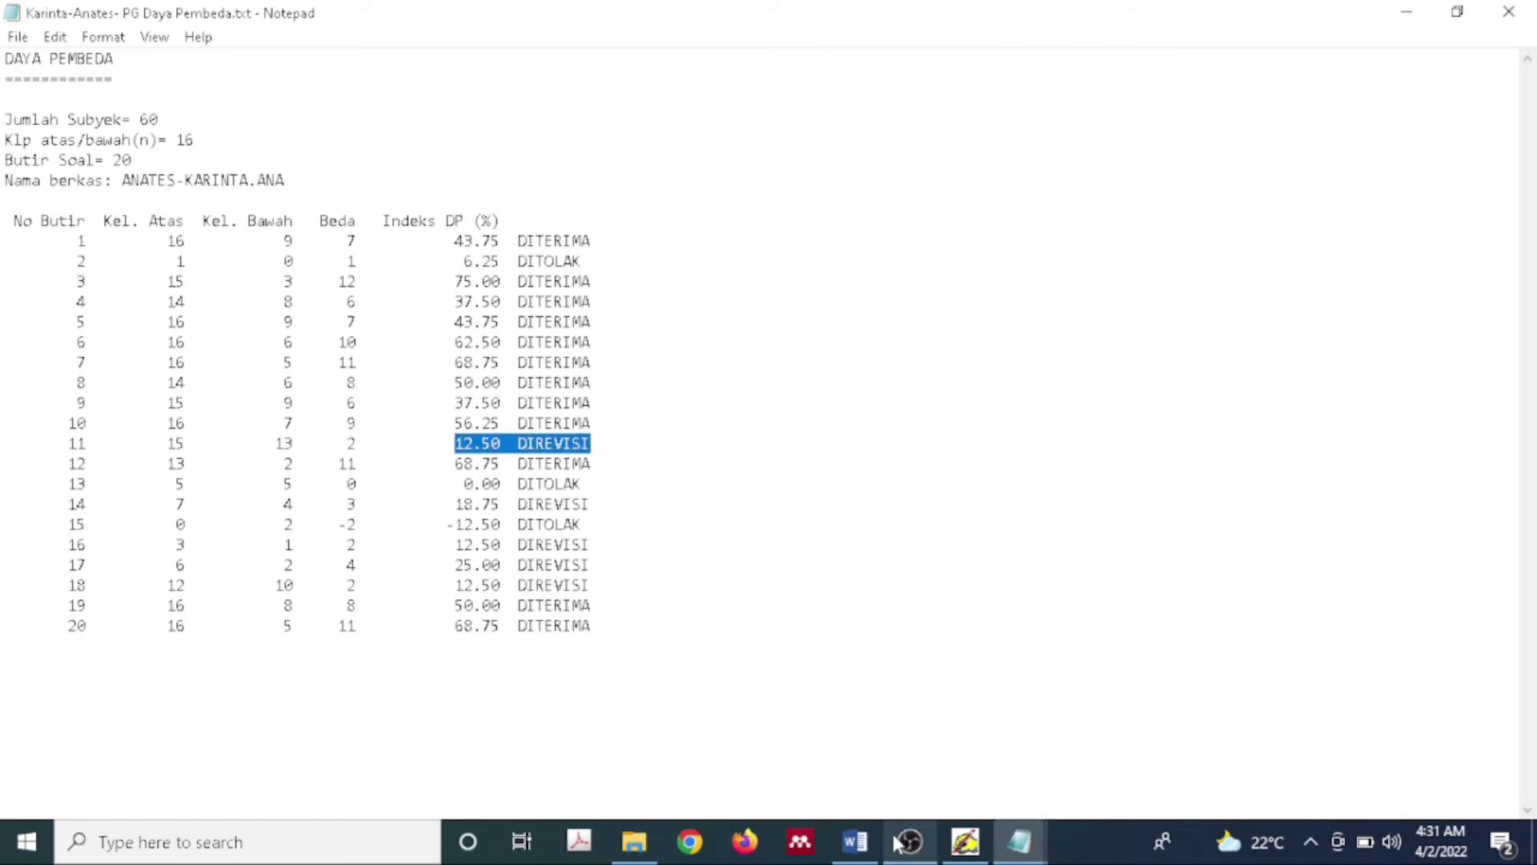
# Step: Return to the Word report and read section 7, "Tingkat Kesukaran", temporarily selecting the explanation above Tabel 3
pyautogui.click(855, 842)
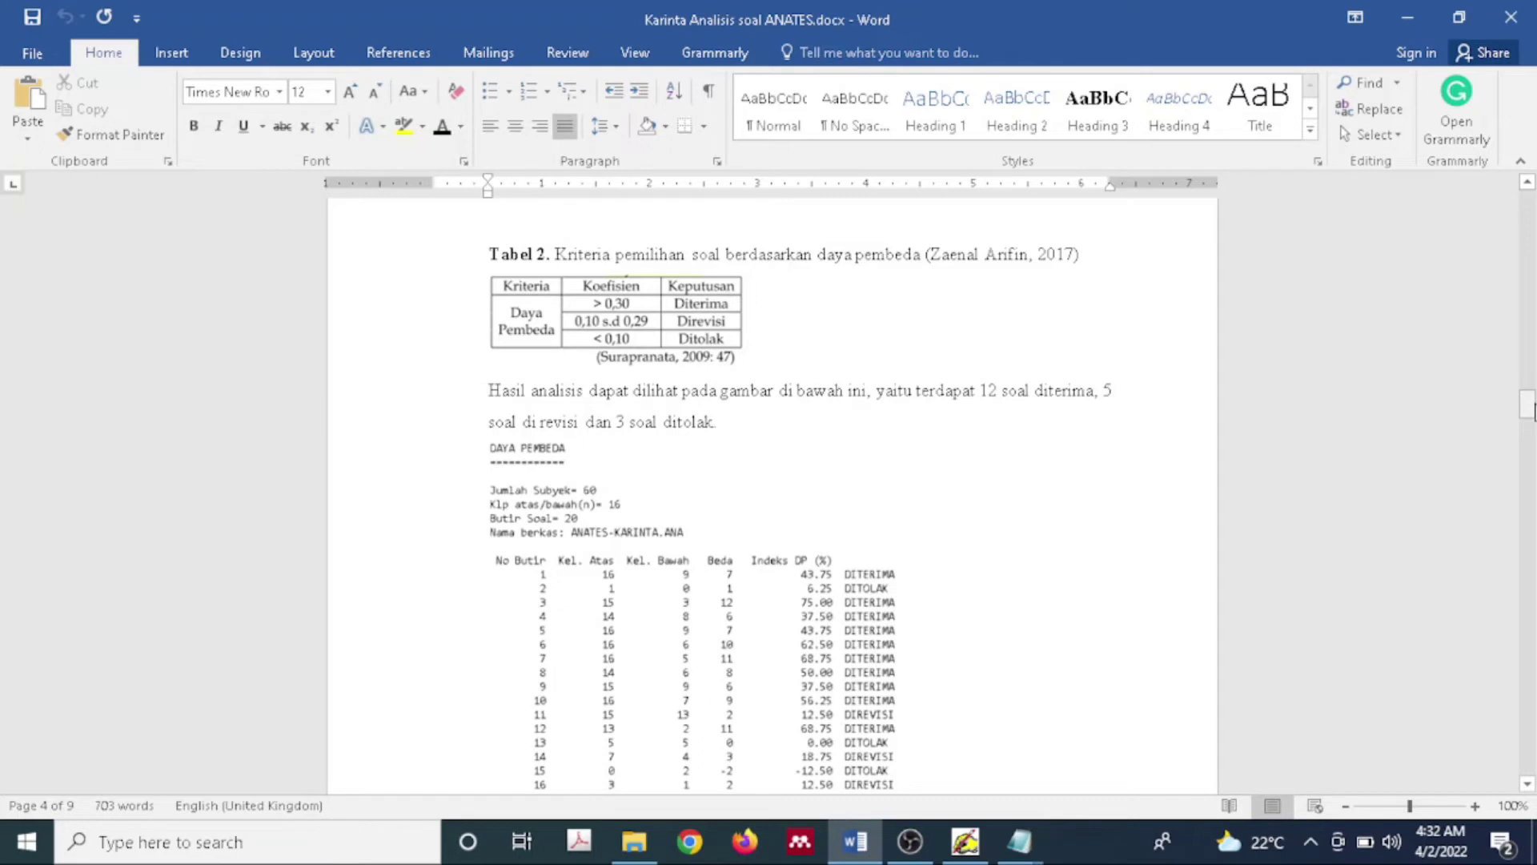
pyautogui.moveTo(1529, 407); pyautogui.dragTo(1529, 436)
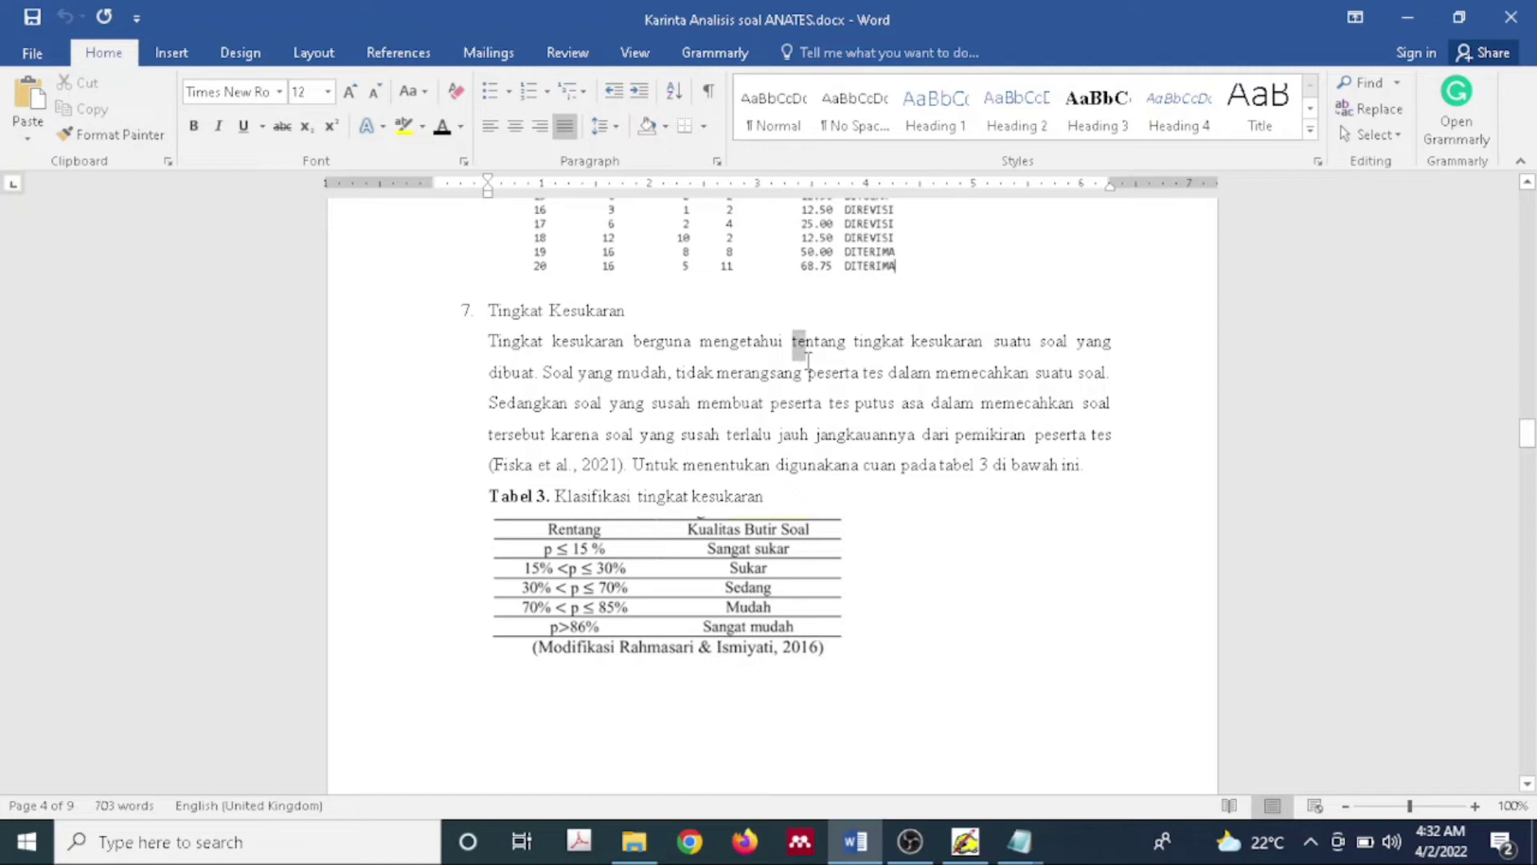
pyautogui.moveTo(801, 345); pyautogui.dragTo(1119, 443)
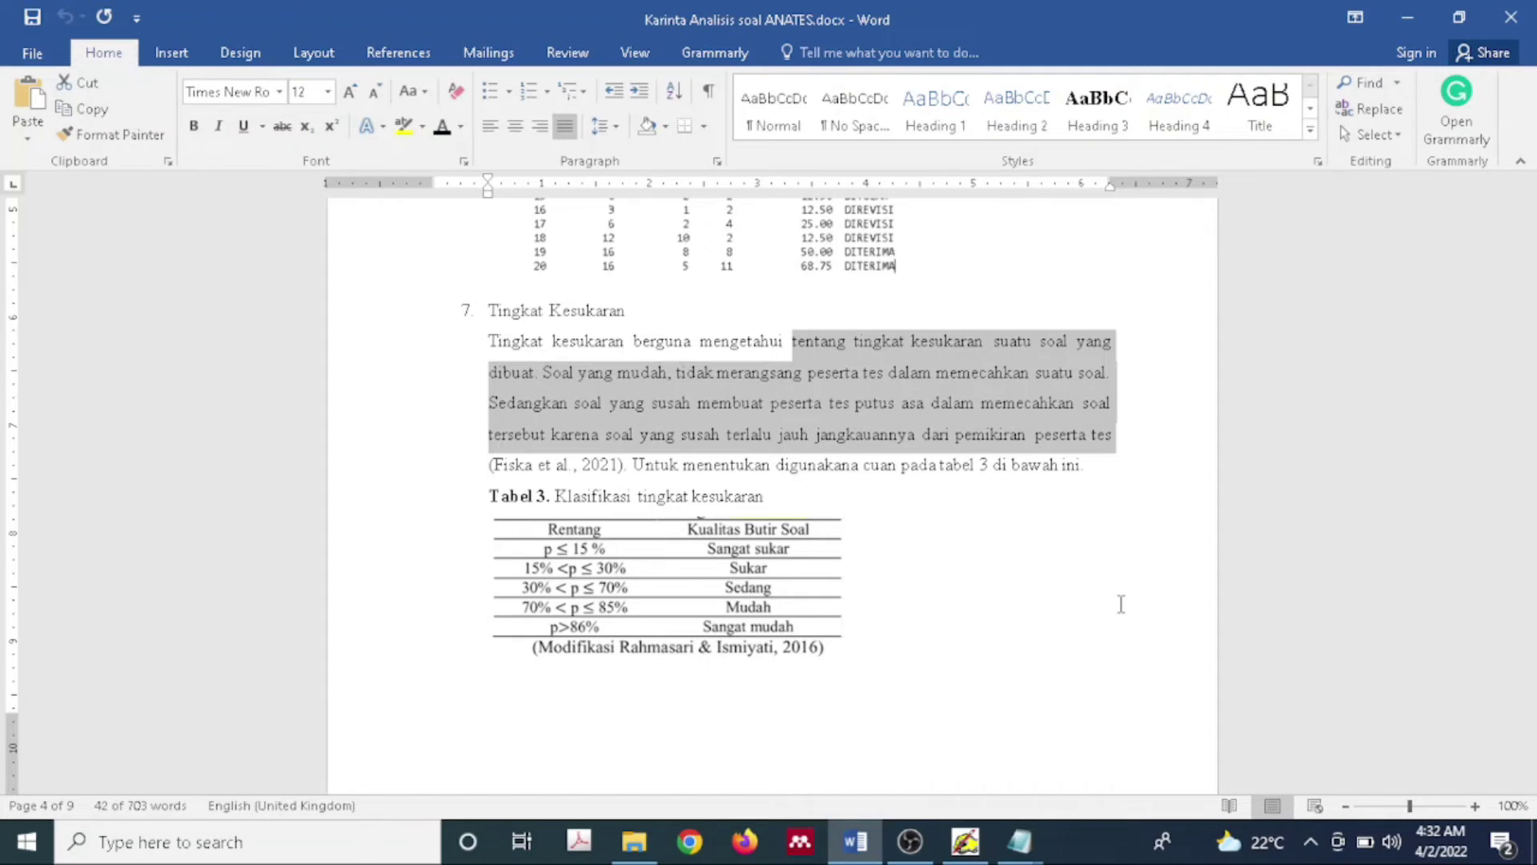
pyautogui.click(1120, 605)
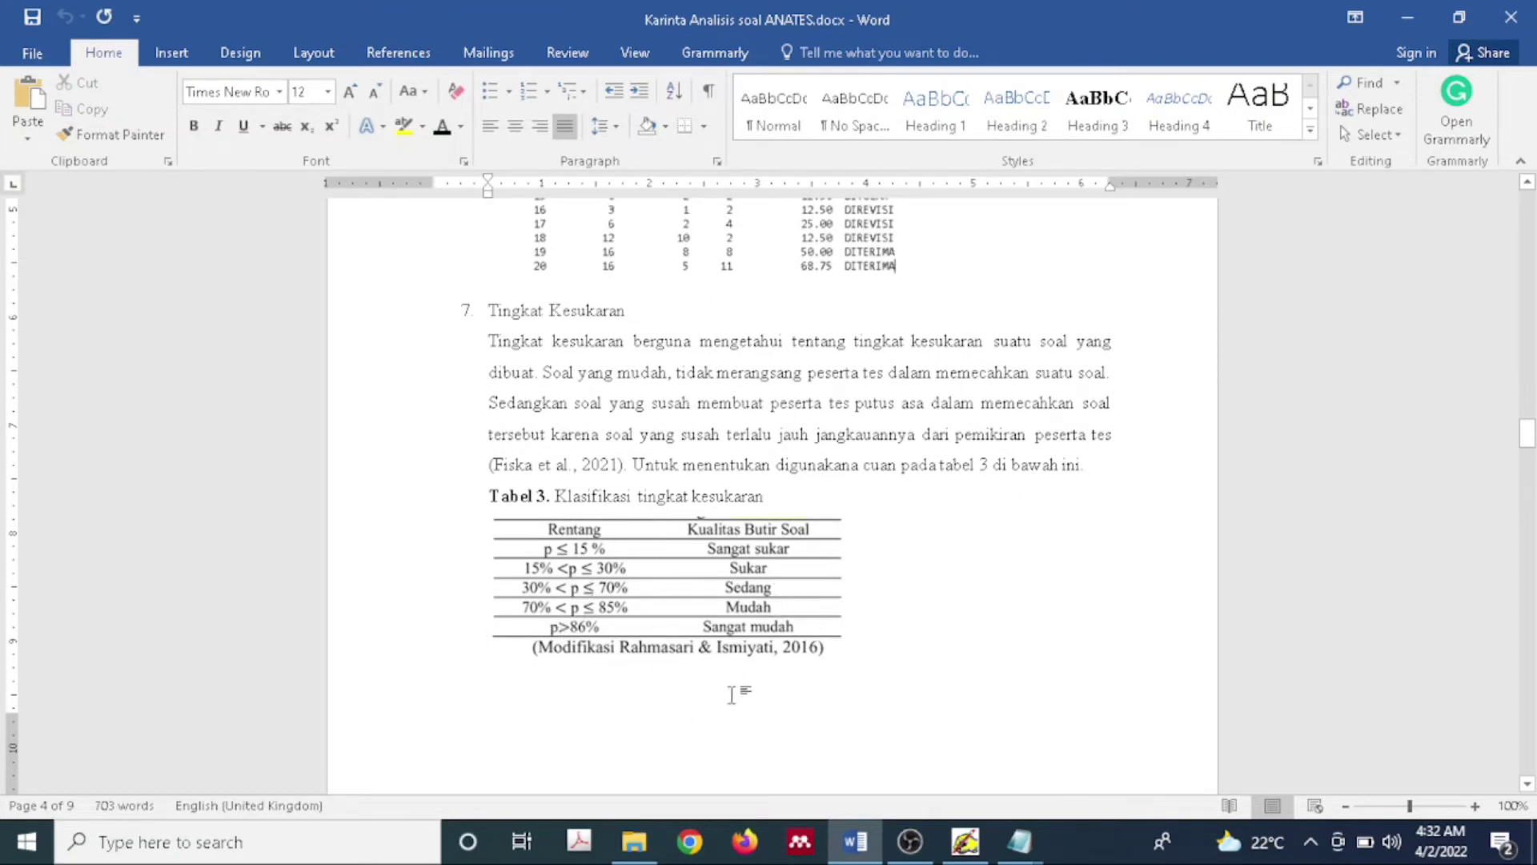
# Step: Switch to the "Tingkat kesukaran" Notepad file, maximize it, and examine item 1's correct count, difficulty percentage and interpretation
pyautogui.moveTo(1024, 839)
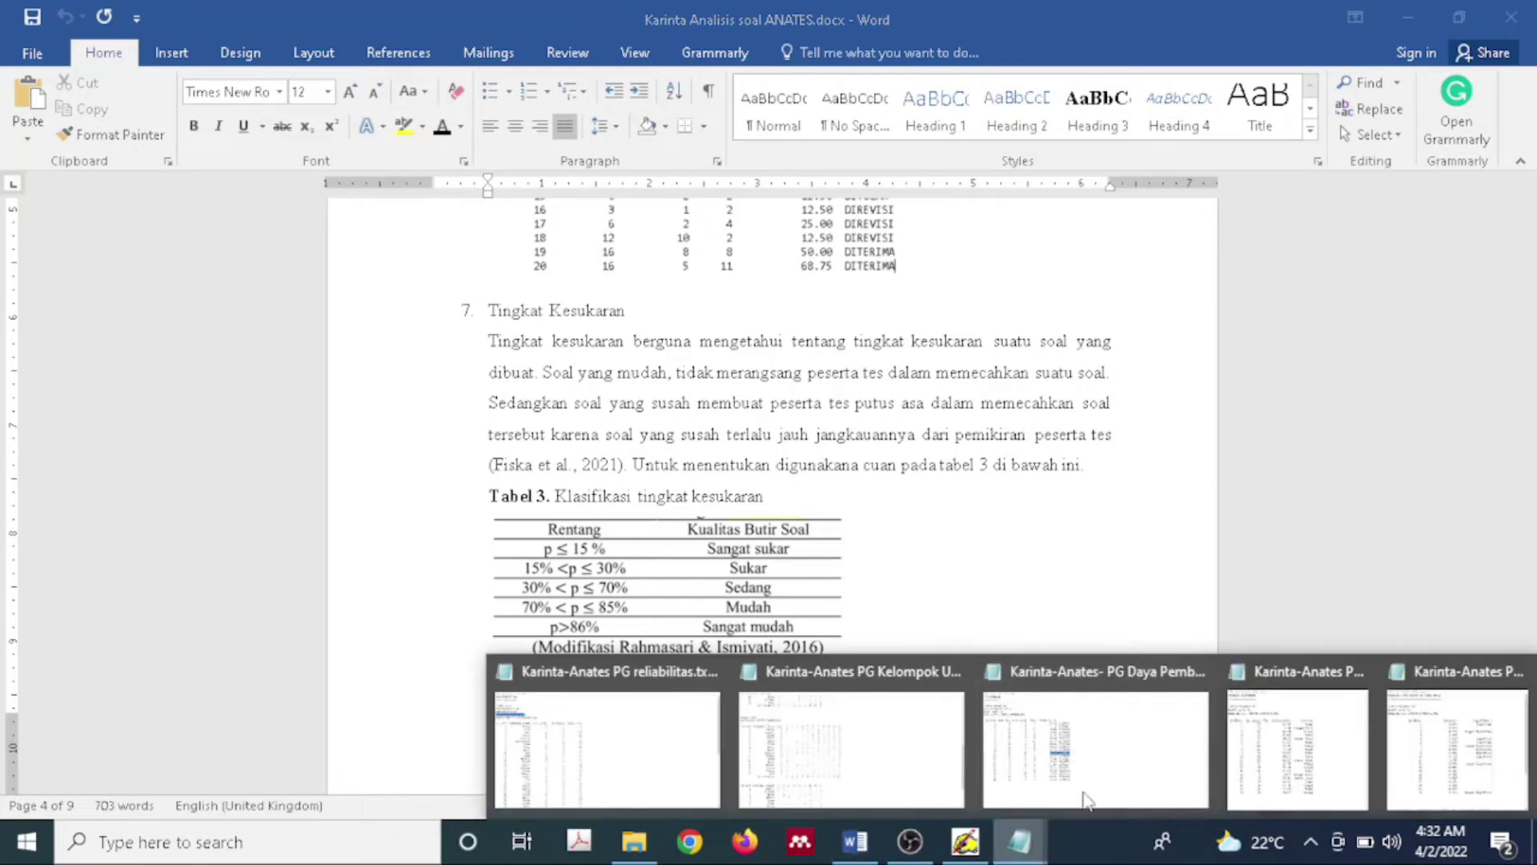
pyautogui.click(1309, 728)
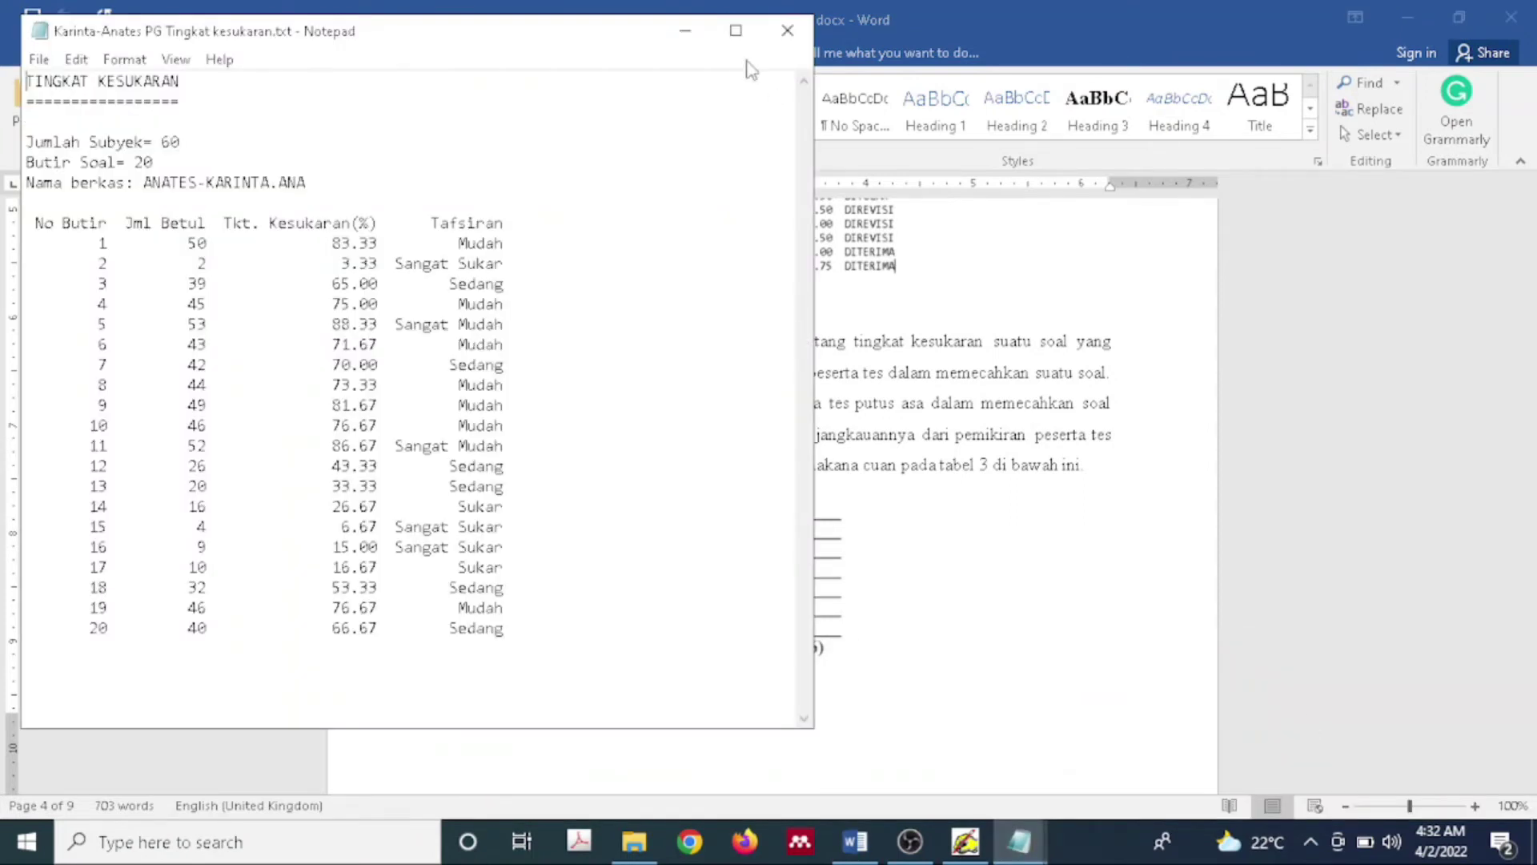
pyautogui.click(736, 32)
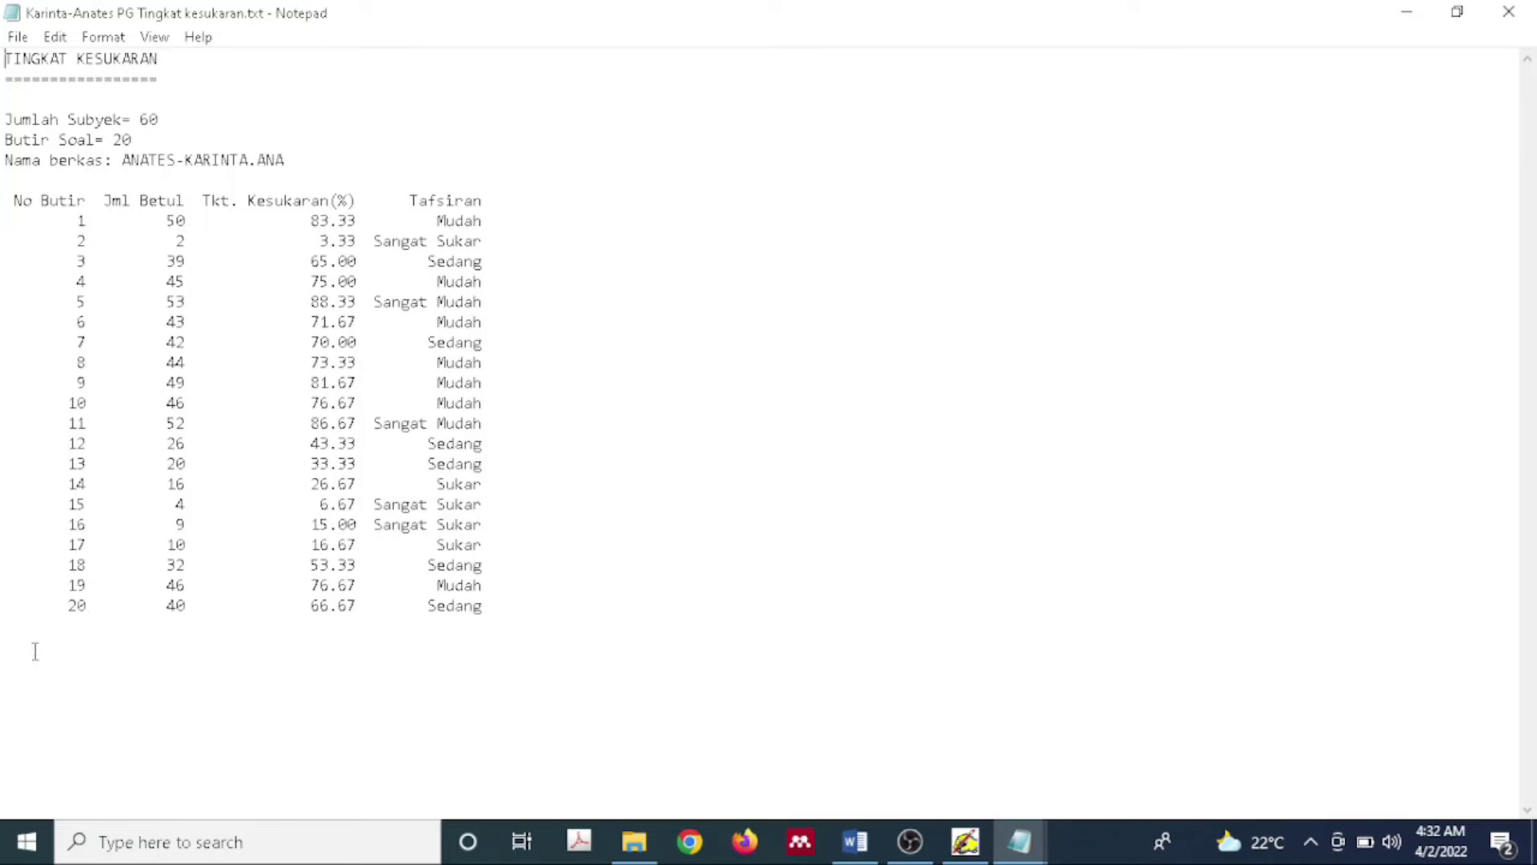
pyautogui.moveTo(194, 221); pyautogui.dragTo(168, 224)
pyautogui.moveTo(310, 222); pyautogui.dragTo(491, 222)
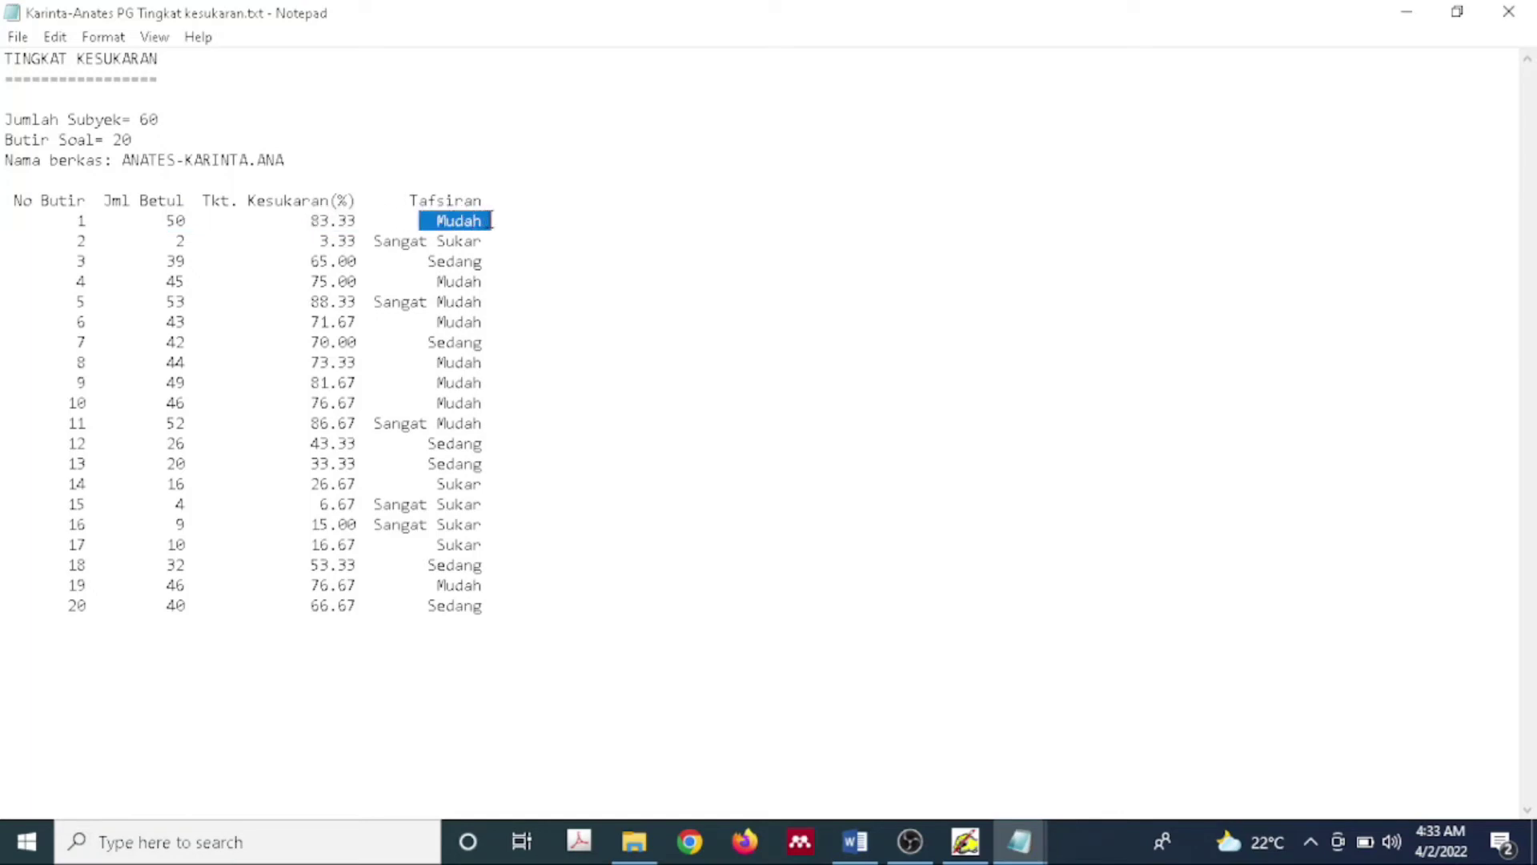
# Step: Examine item 2 in the difficulty list, selecting its correct count, interpretation and difficulty percentage in turn
pyautogui.click(104, 240)
pyautogui.moveTo(76, 240); pyautogui.dragTo(187, 241)
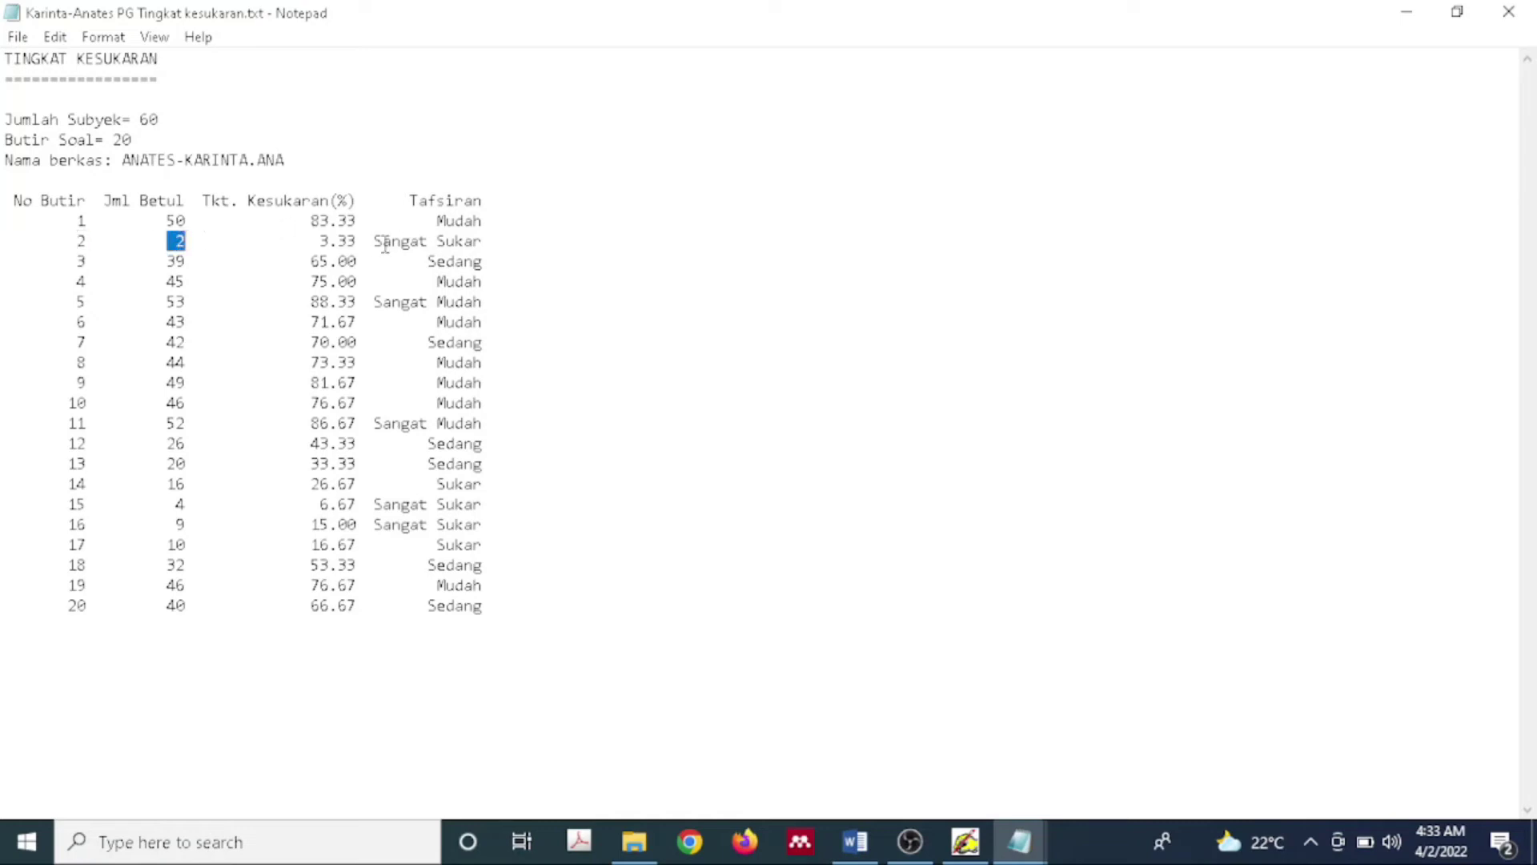
pyautogui.moveTo(366, 240); pyautogui.dragTo(492, 238)
pyautogui.moveTo(365, 240); pyautogui.dragTo(320, 242)
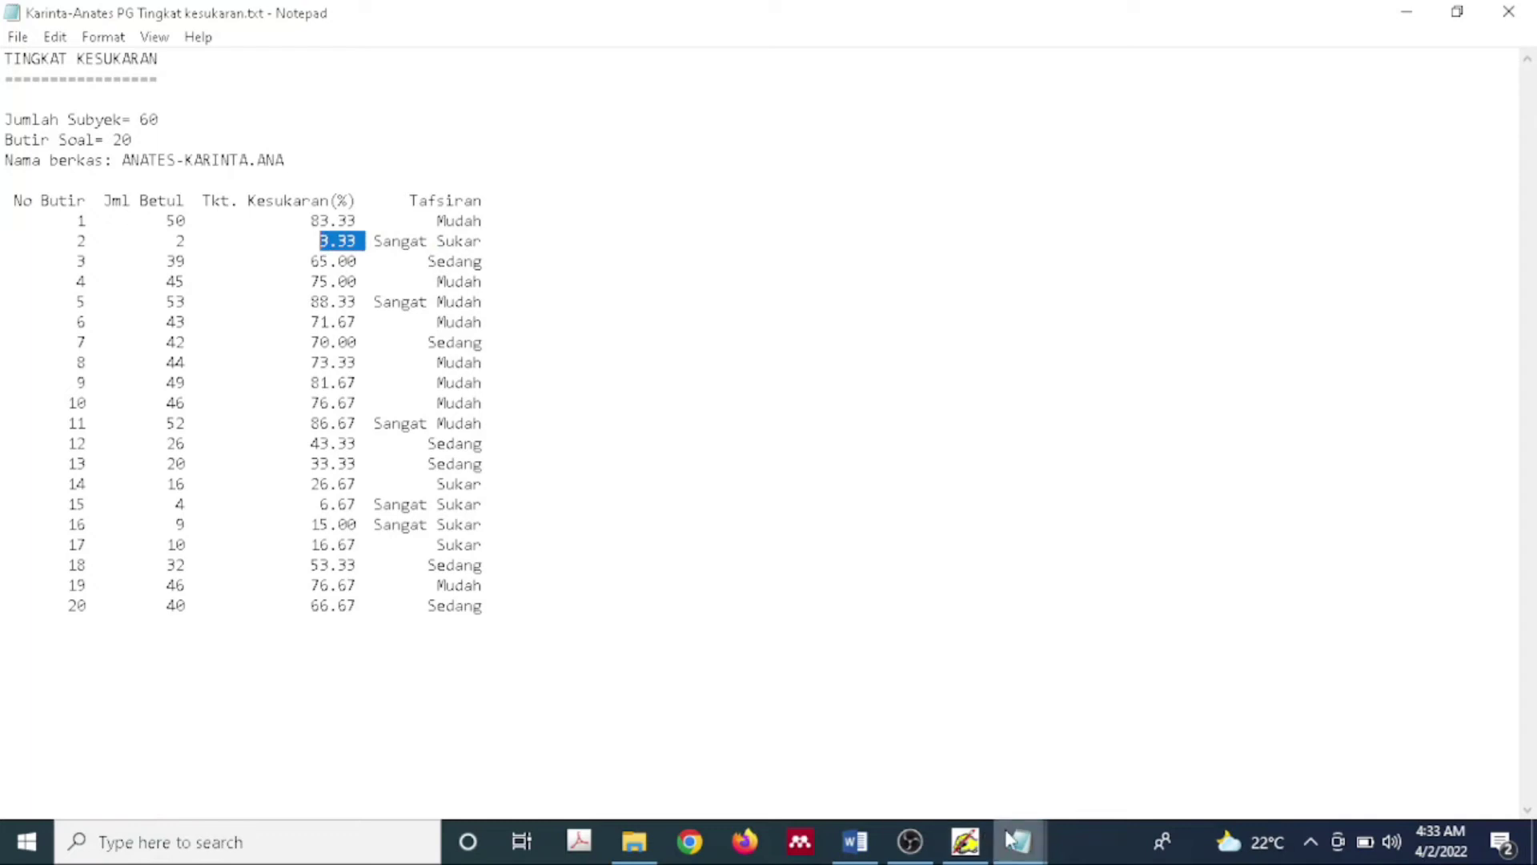
# Step: Compare Tabel 3 in the Word report with the "Tingkat kesukaran" Notepad file, selecting item 5's percentage and interpretation there
pyautogui.click(854, 861)
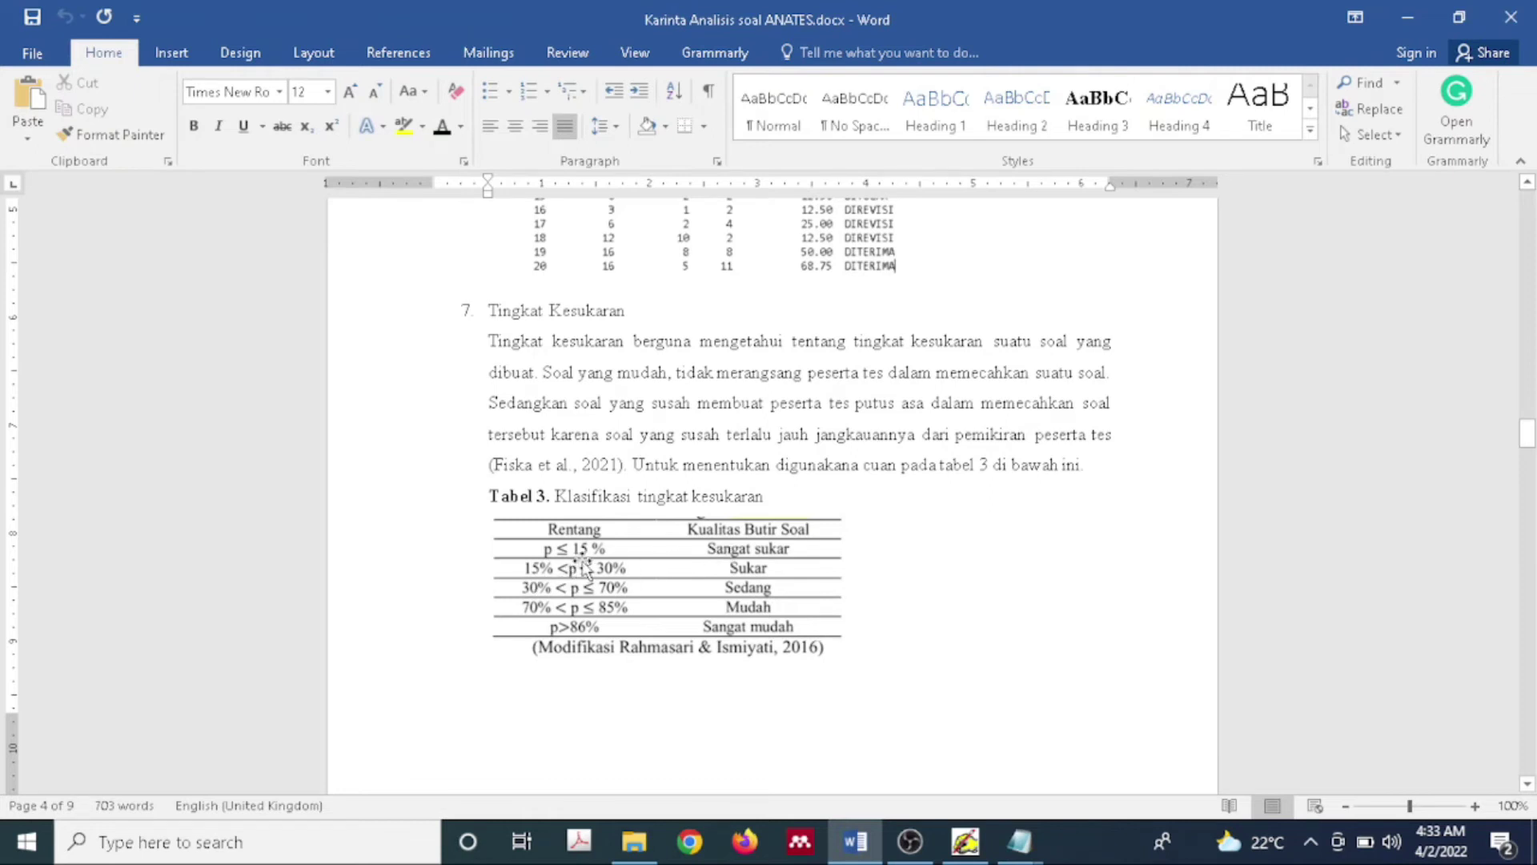
pyautogui.click(703, 675)
pyautogui.click(1028, 855)
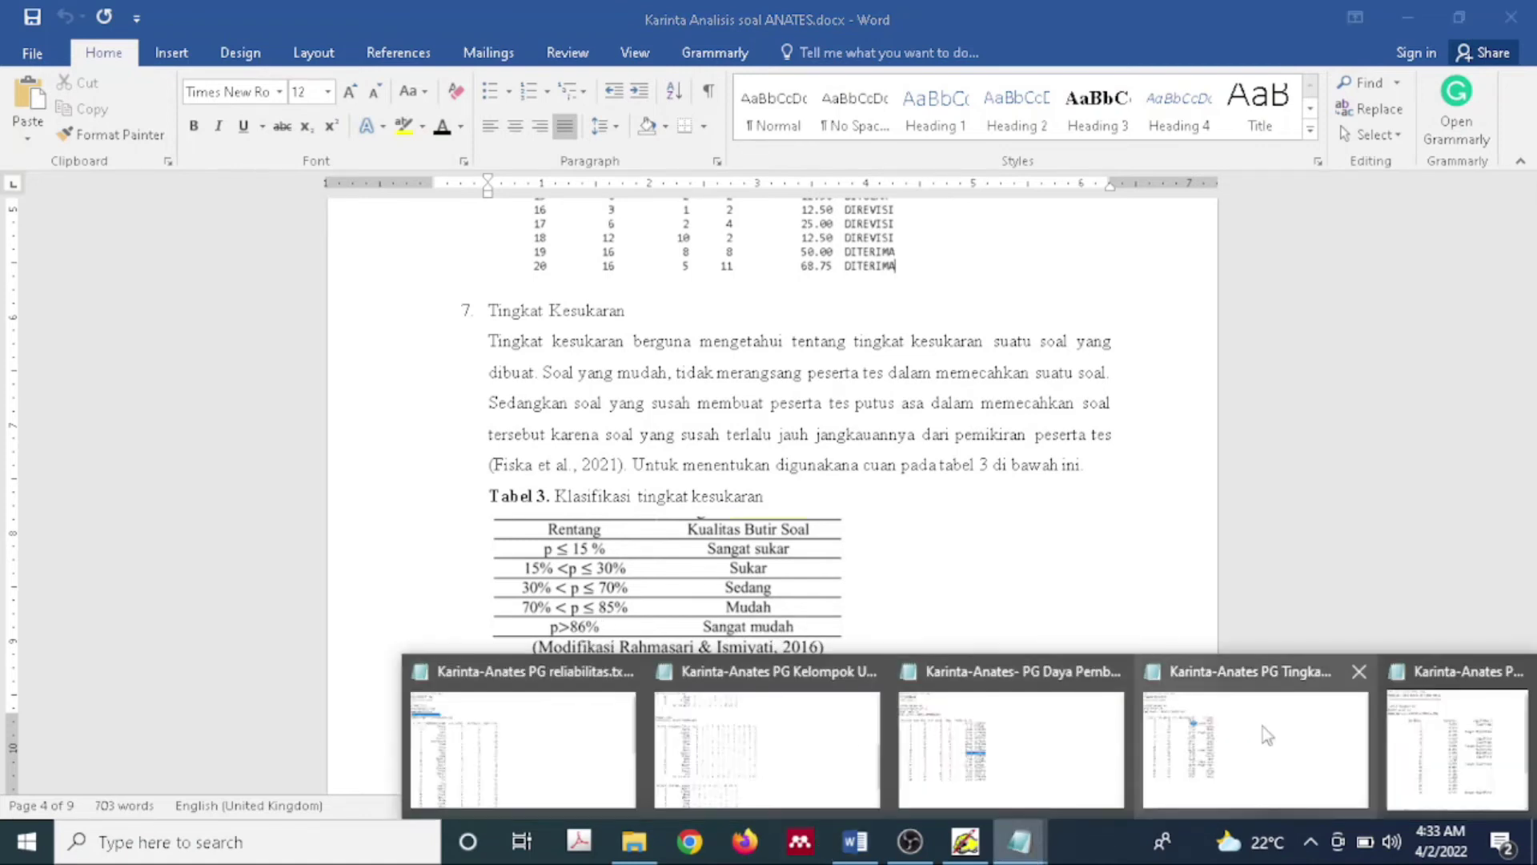
pyautogui.click(1262, 727)
pyautogui.click(426, 224)
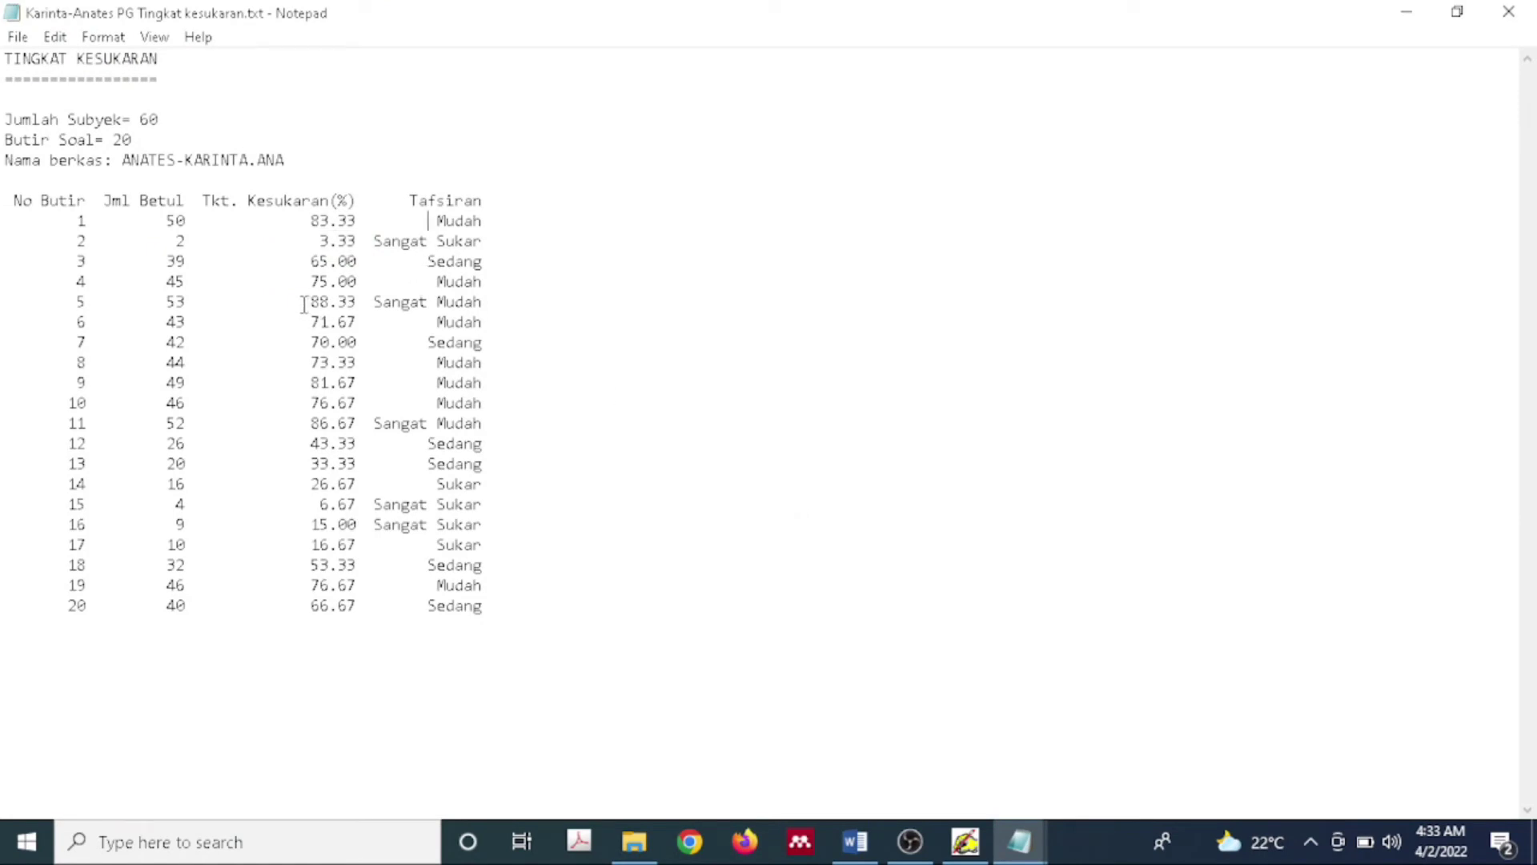
pyautogui.click(855, 840)
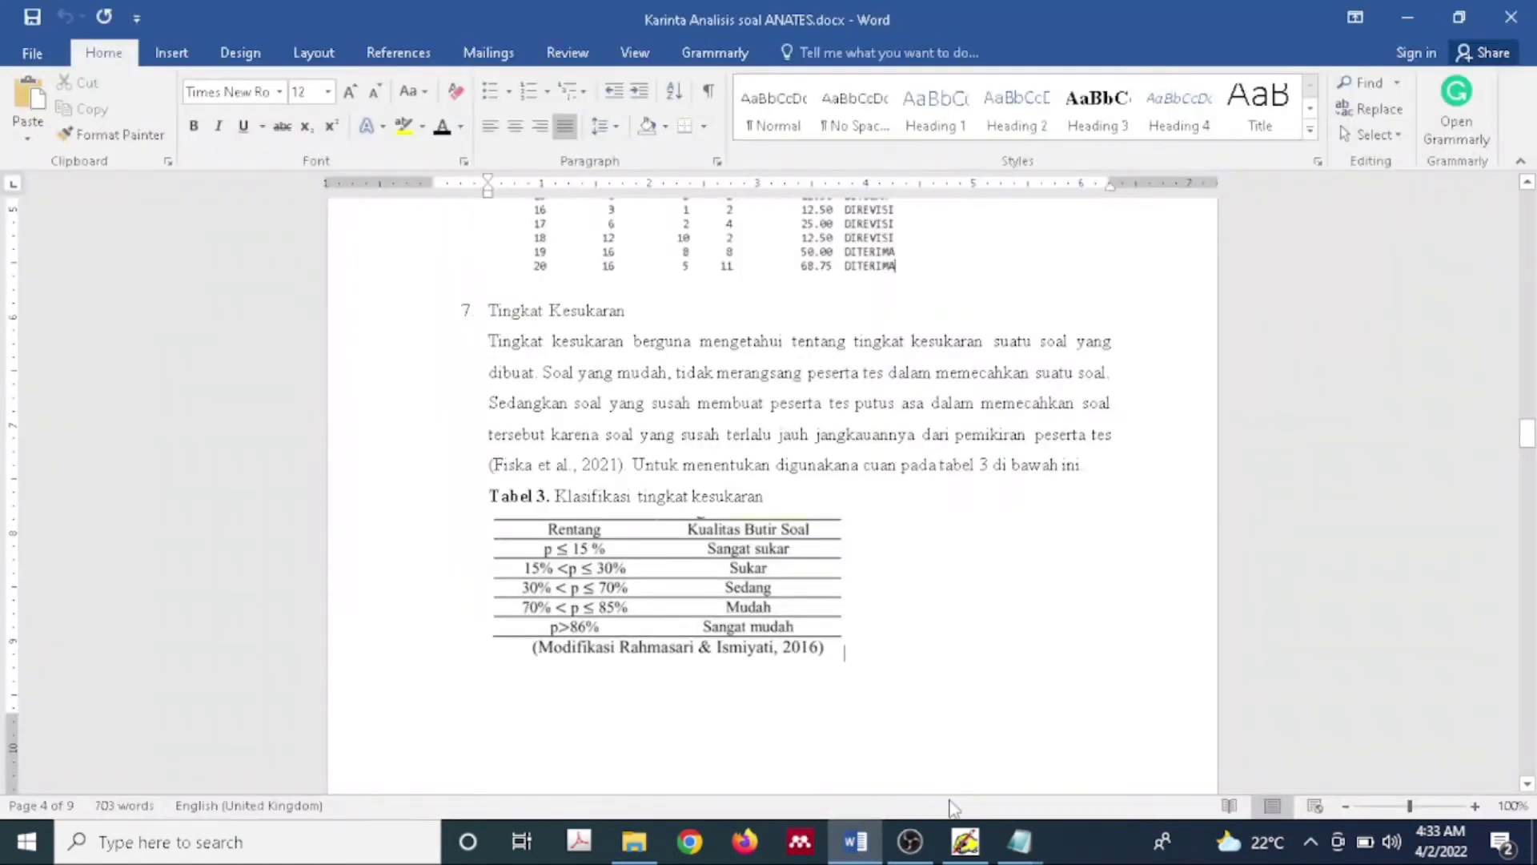
pyautogui.click(1018, 841)
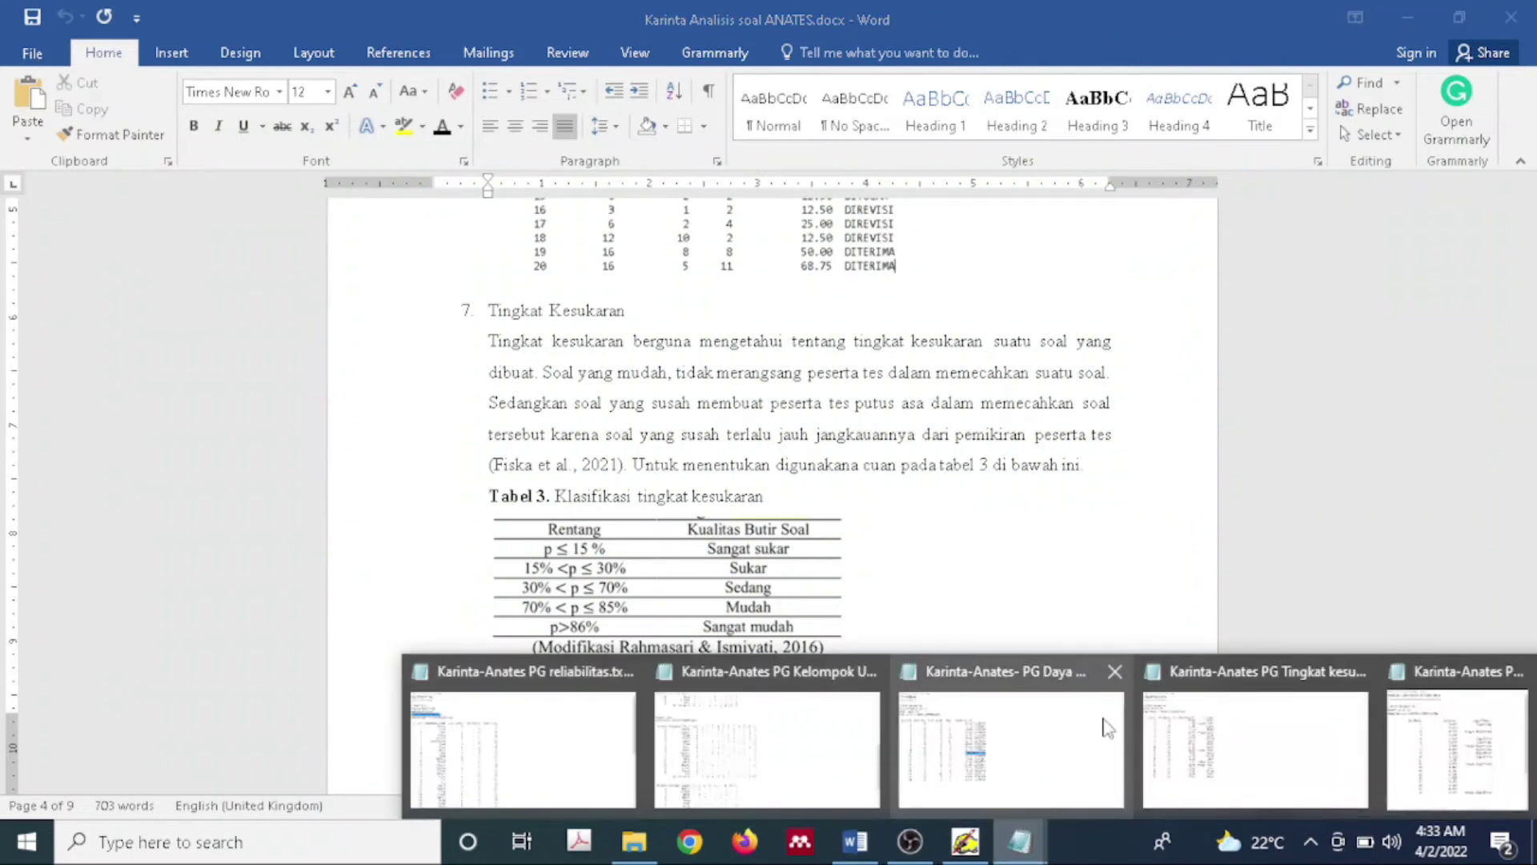
pyautogui.click(1298, 757)
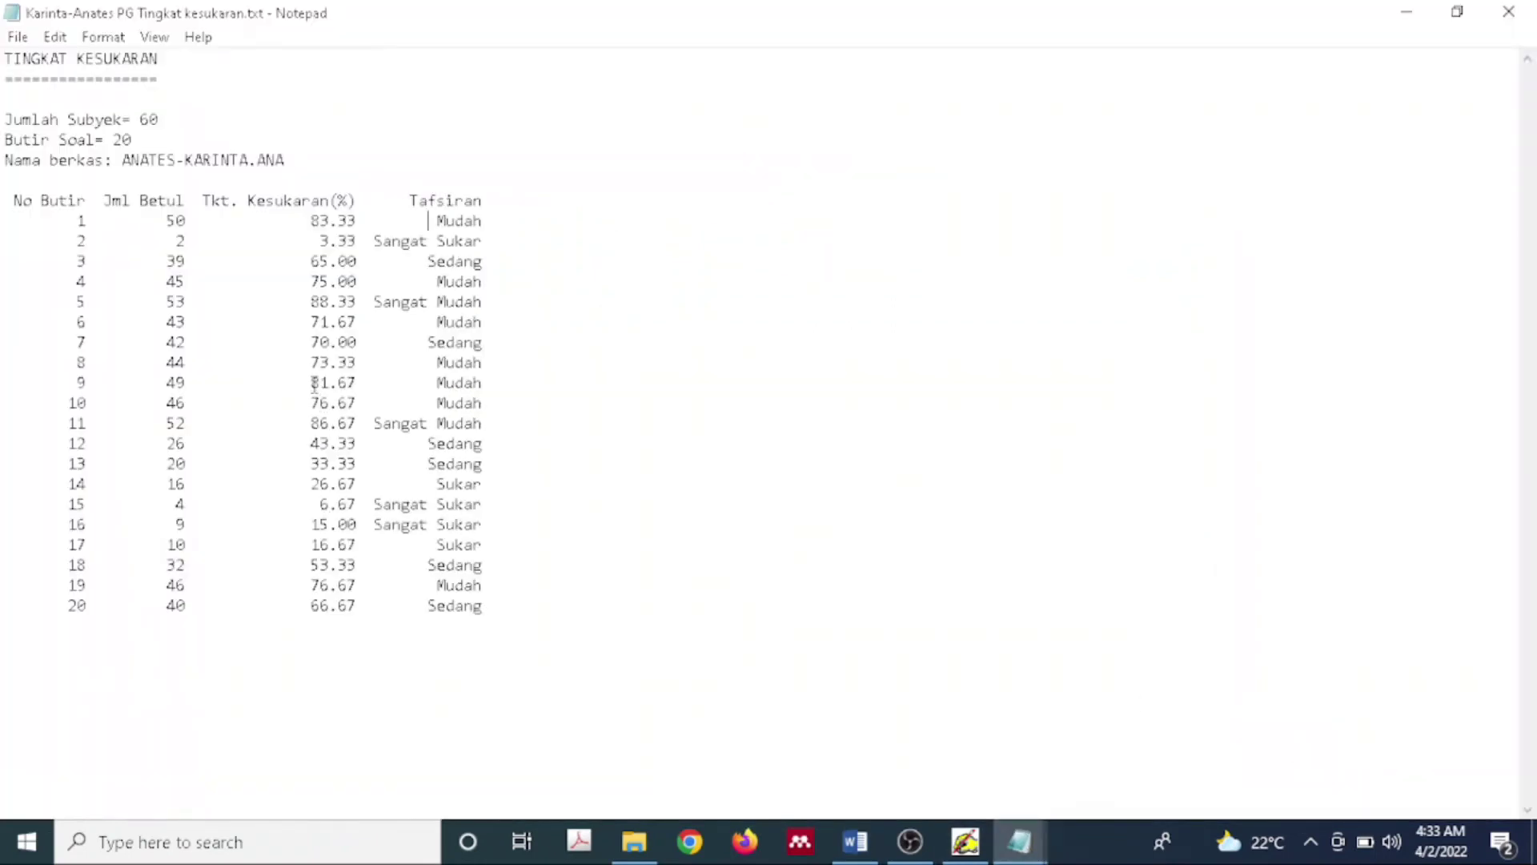
pyautogui.moveTo(295, 302); pyautogui.dragTo(482, 302)
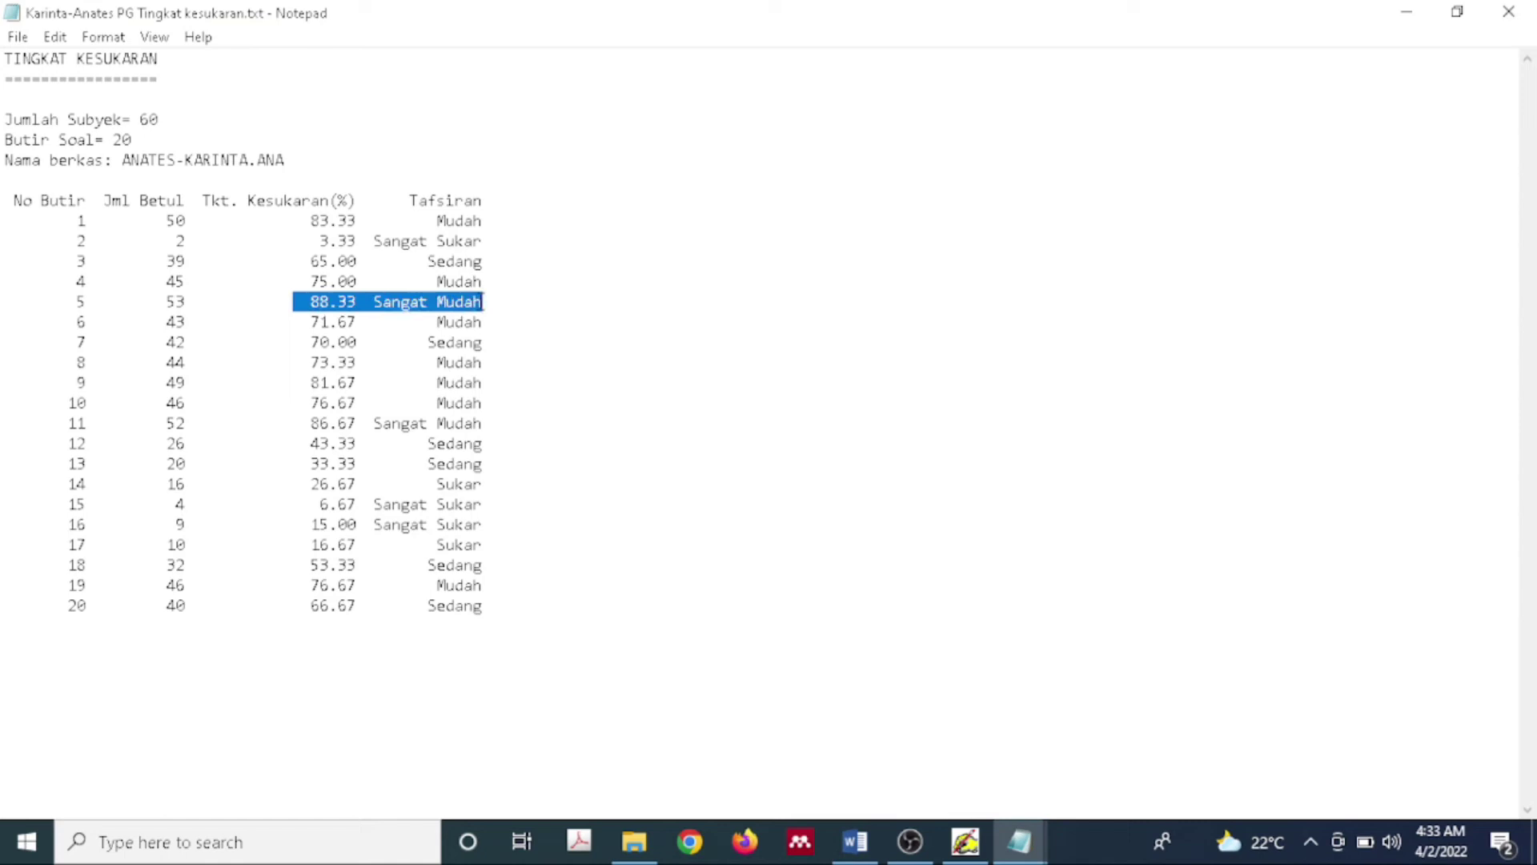
pyautogui.click(855, 841)
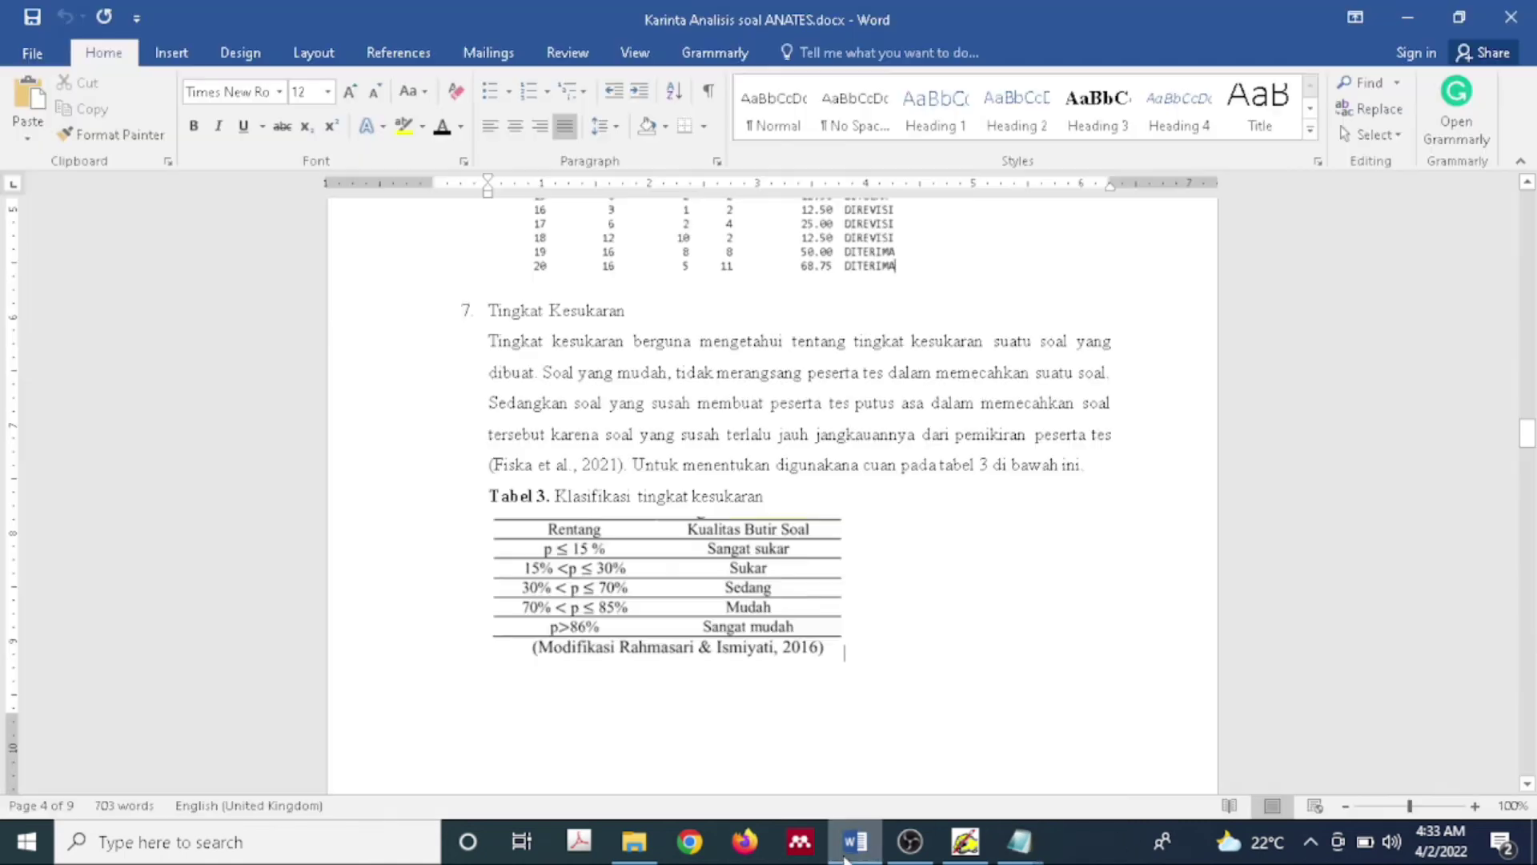
# Step: Return to the Word report and read section 8, "Korelasi skor butir dengan skor soal", selecting the (-) sign and viewing the whole correlation table
pyautogui.moveTo(1528, 433); pyautogui.dragTo(1528, 491)
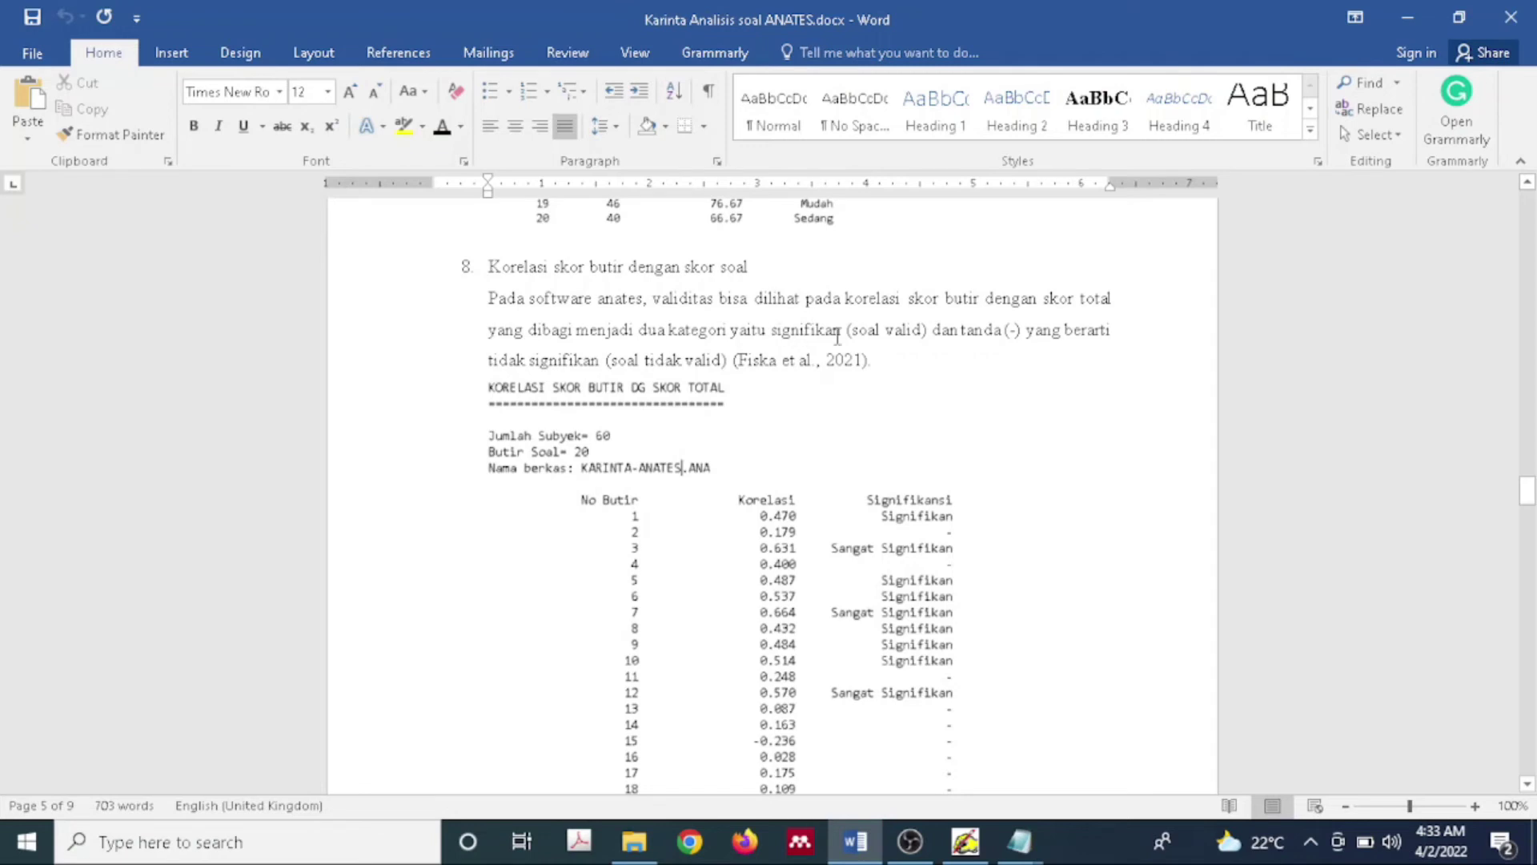
pyautogui.doubleClick(1010, 329)
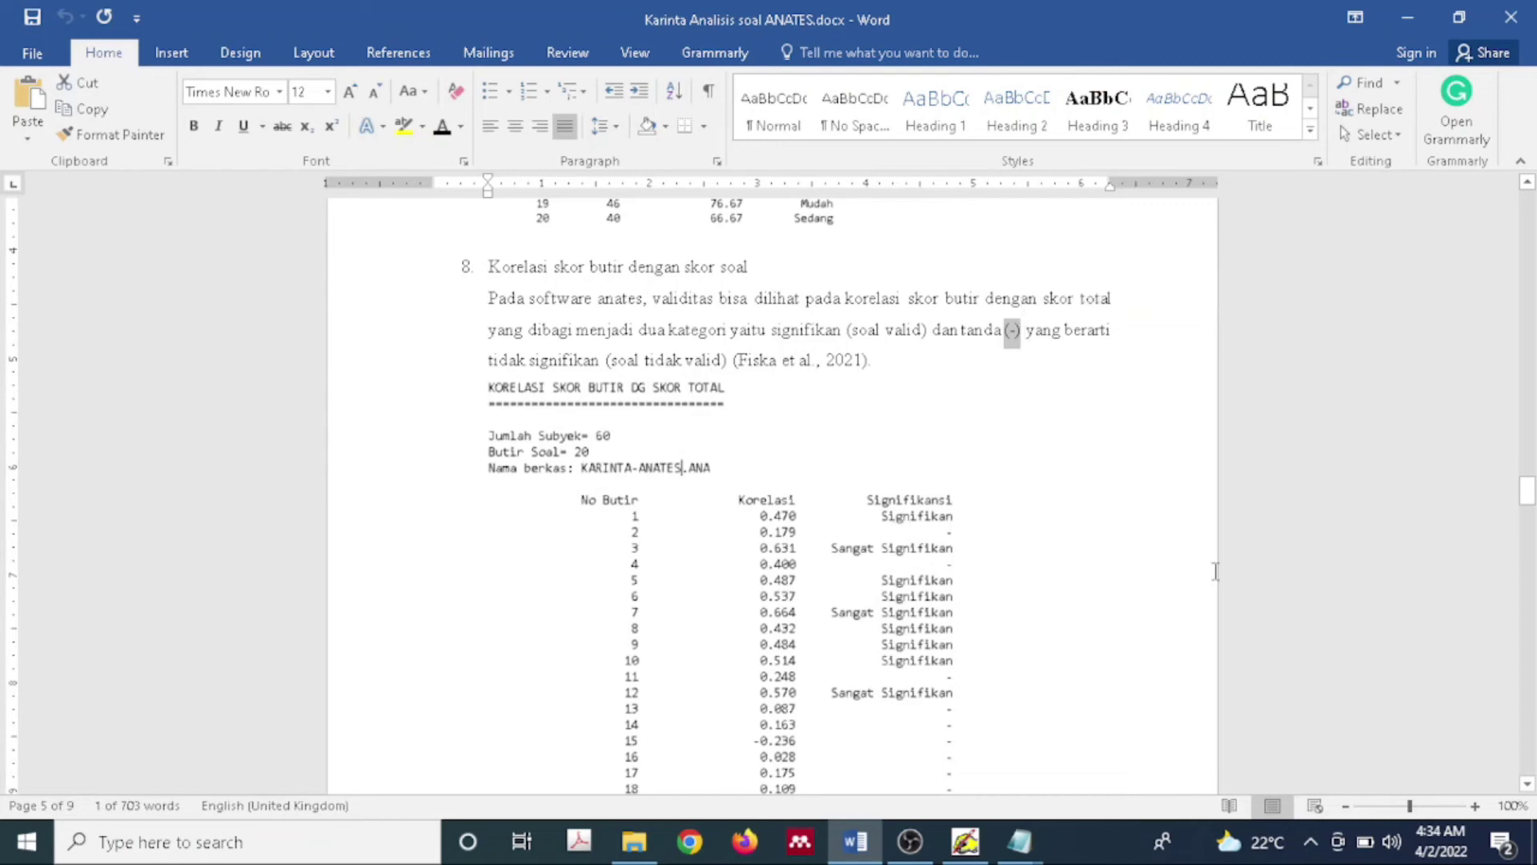
pyautogui.scroll(-2, 1145, 577)
pyautogui.click(978, 749)
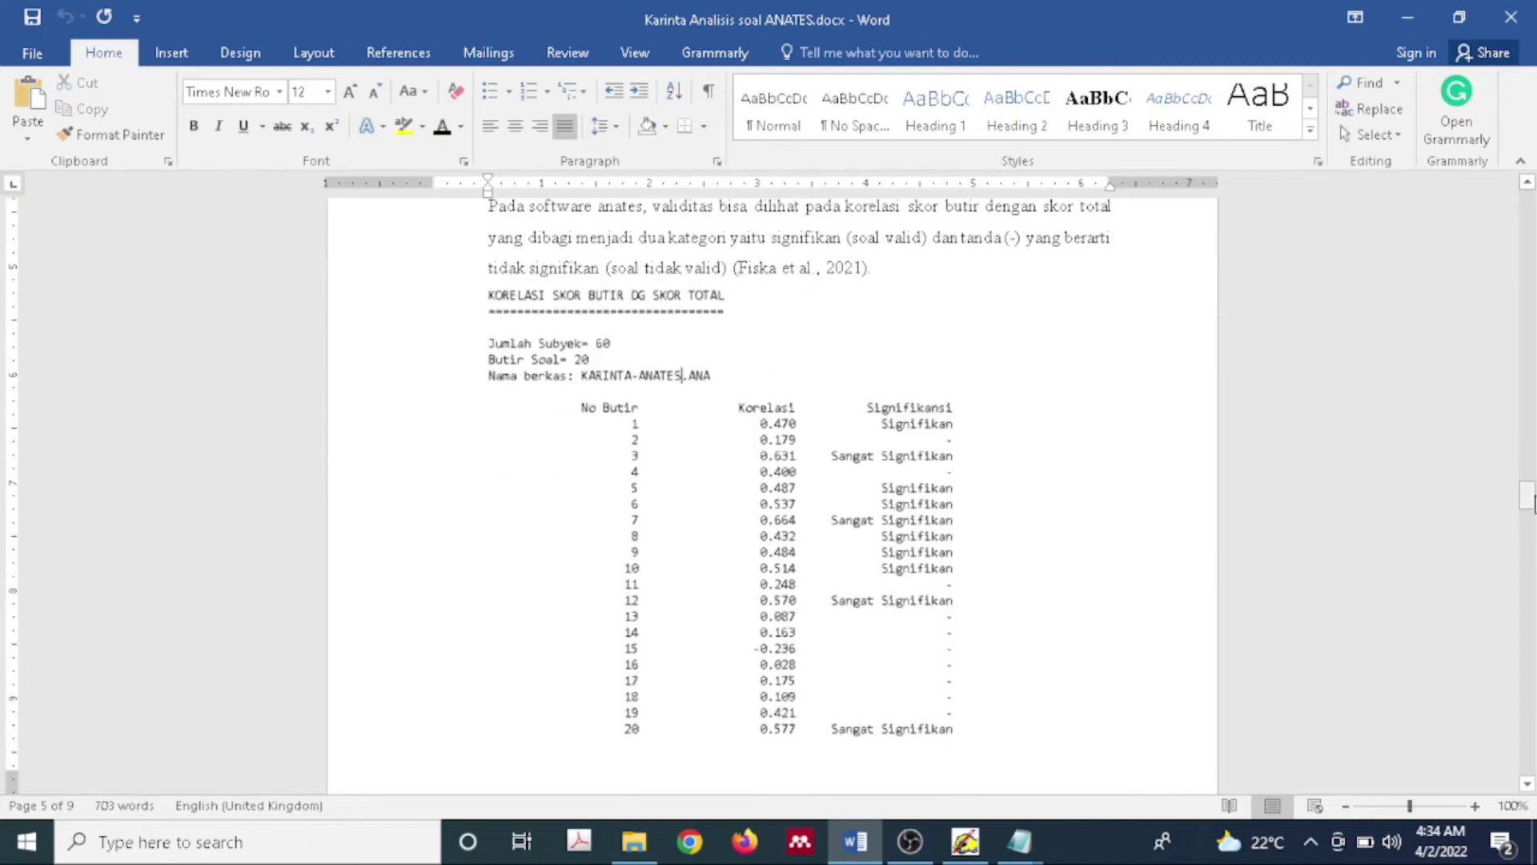
pyautogui.moveTo(1529, 494); pyautogui.dragTo(1528, 500)
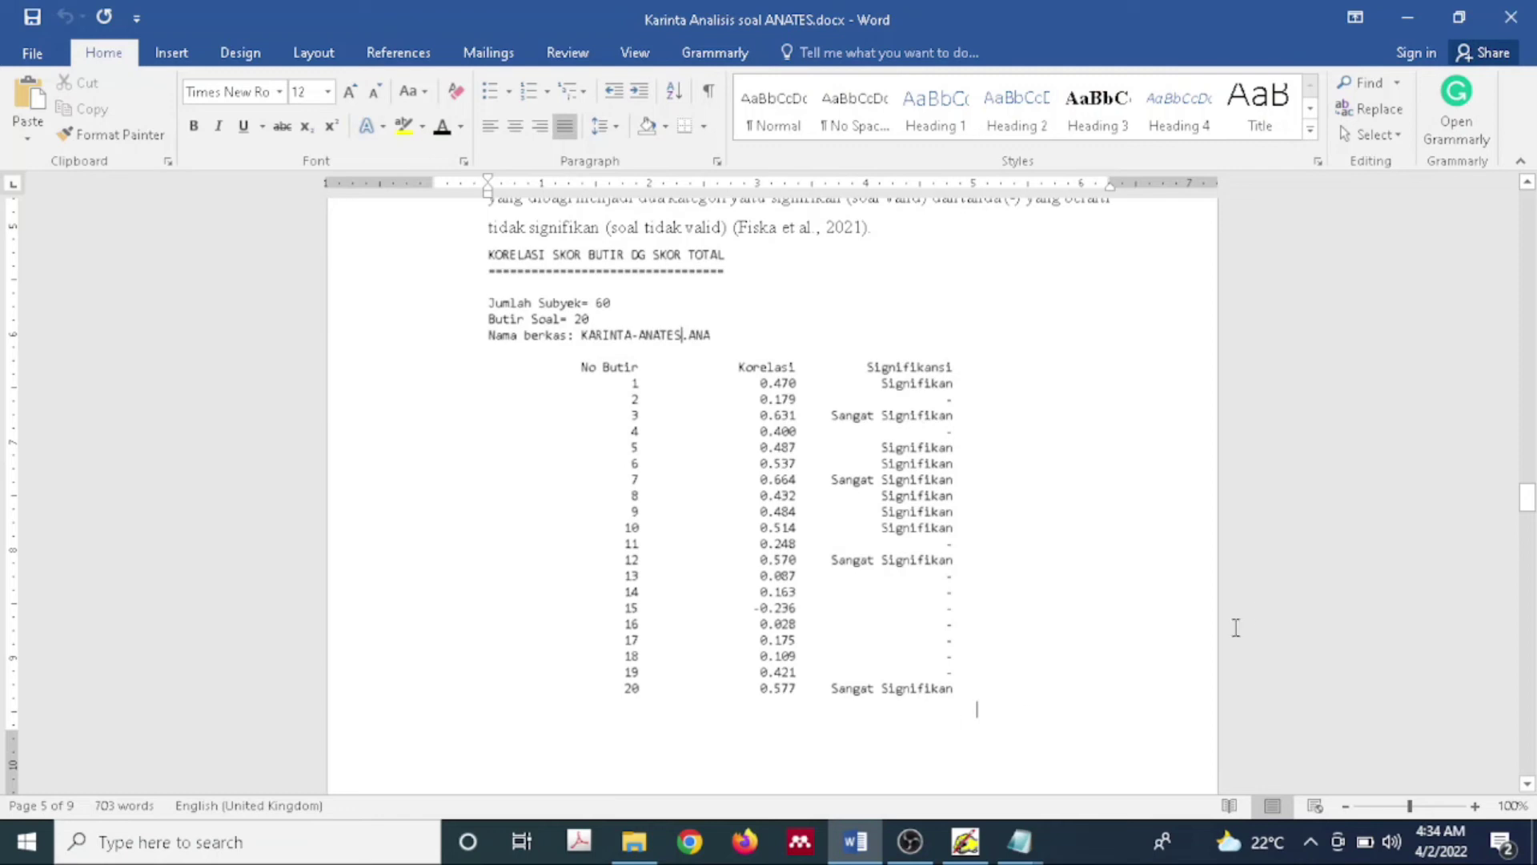
# Step: Read section 9, "Kualitas Pengecoh", selecting the meanings of the functioning and non-functioning signs, through its full distractor table
pyautogui.moveTo(1528, 502); pyautogui.dragTo(1531, 536)
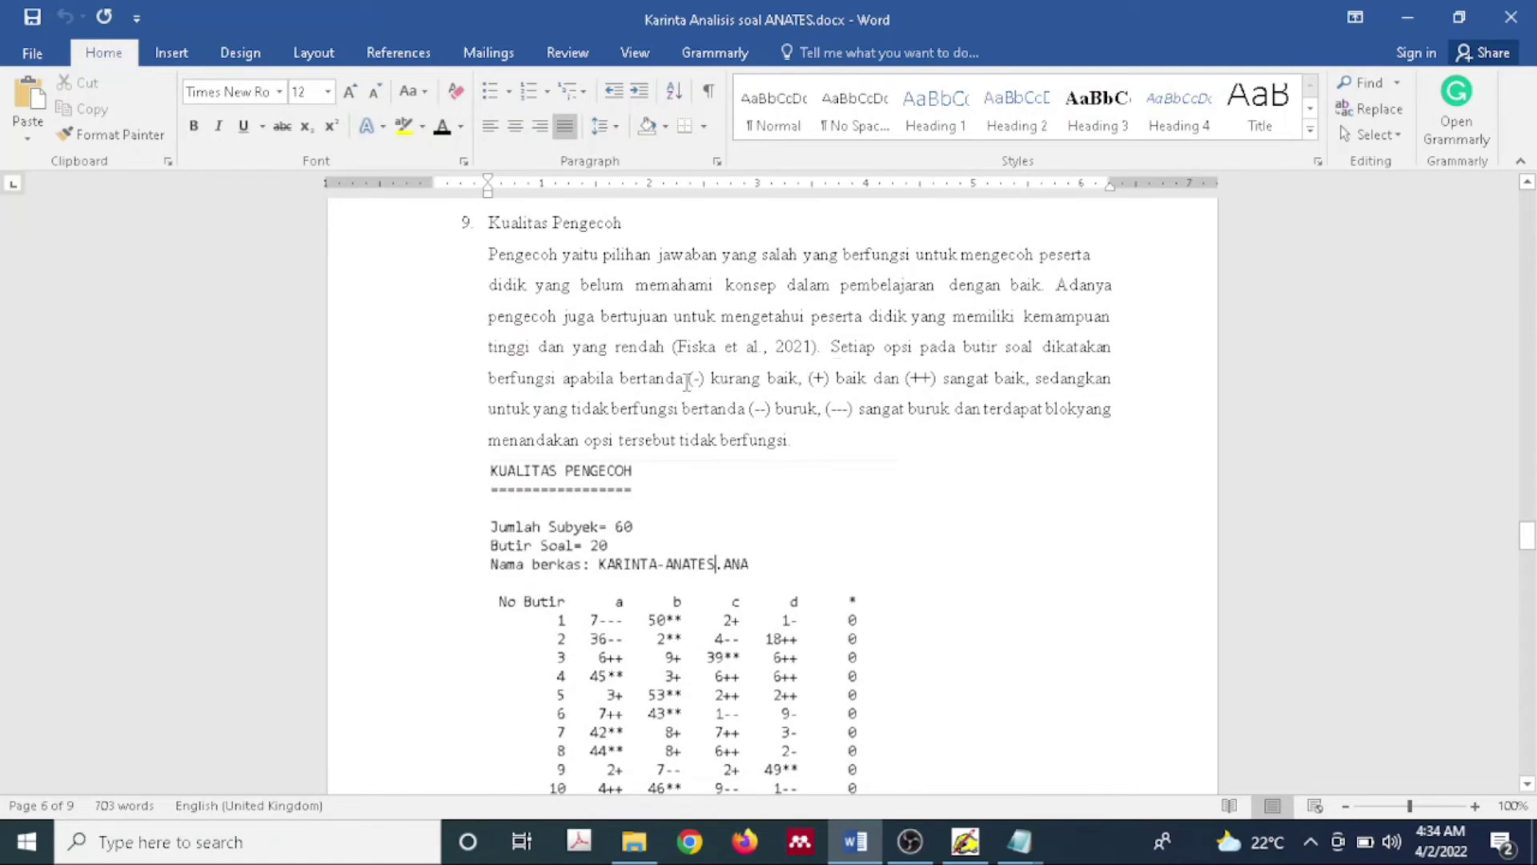
pyautogui.moveTo(689, 381); pyautogui.dragTo(1025, 379)
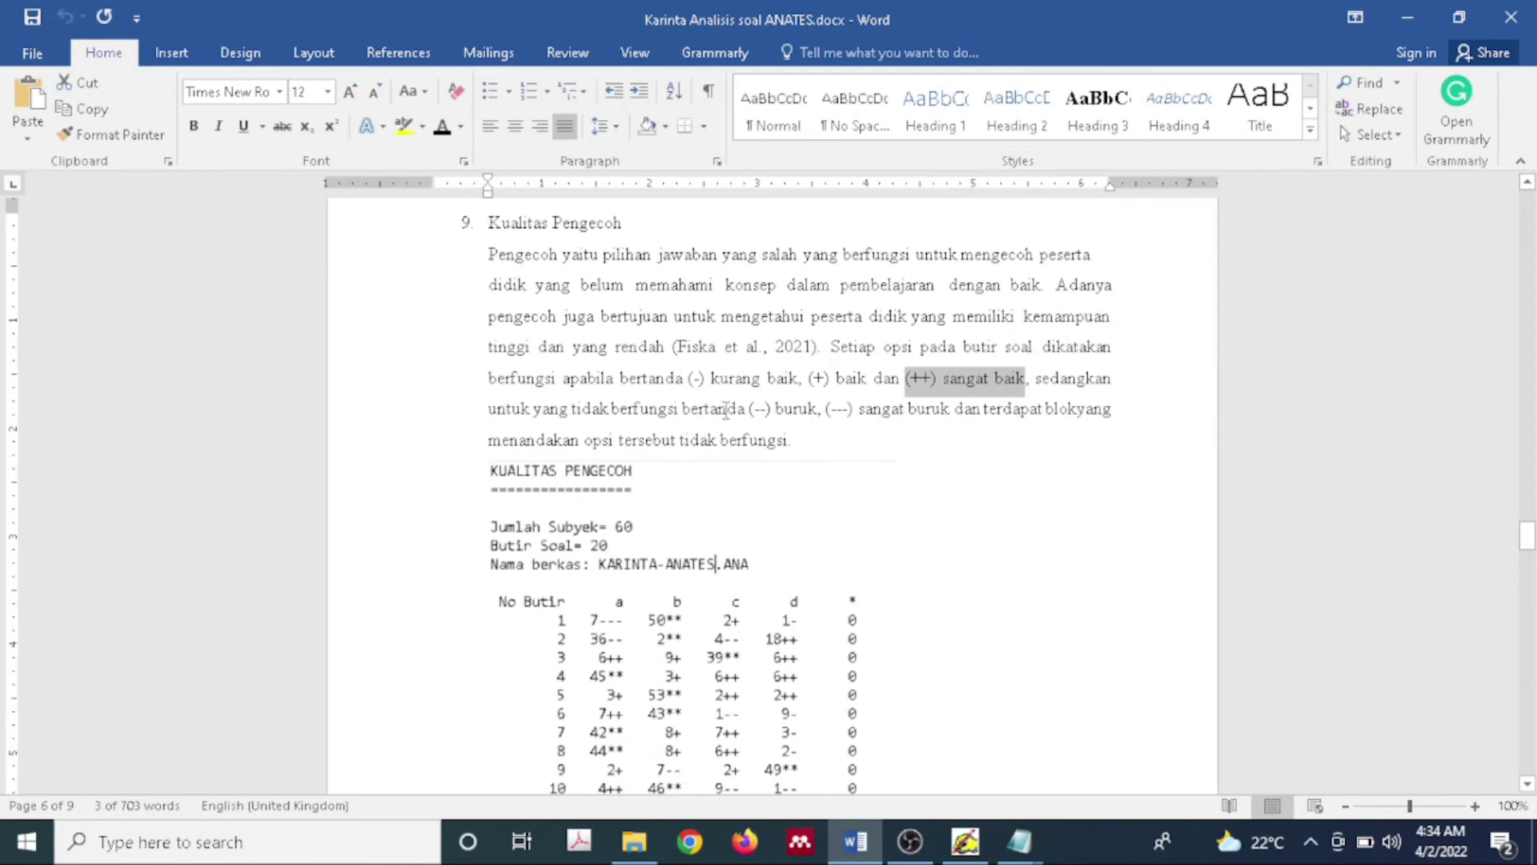
pyautogui.moveTo(571, 410); pyautogui.dragTo(953, 412)
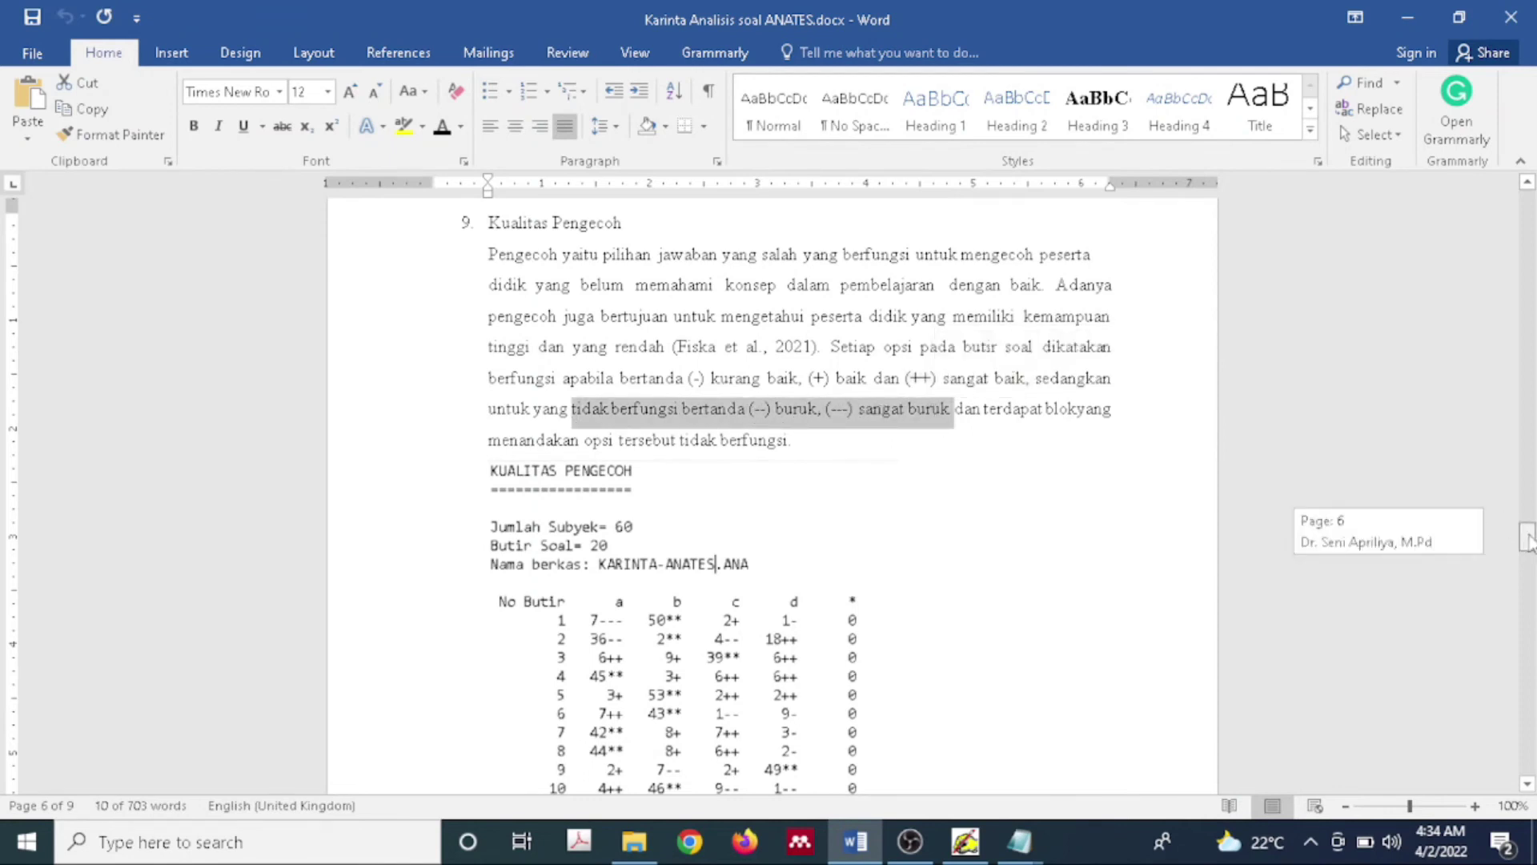
pyautogui.moveTo(1527, 538); pyautogui.dragTo(1527, 551)
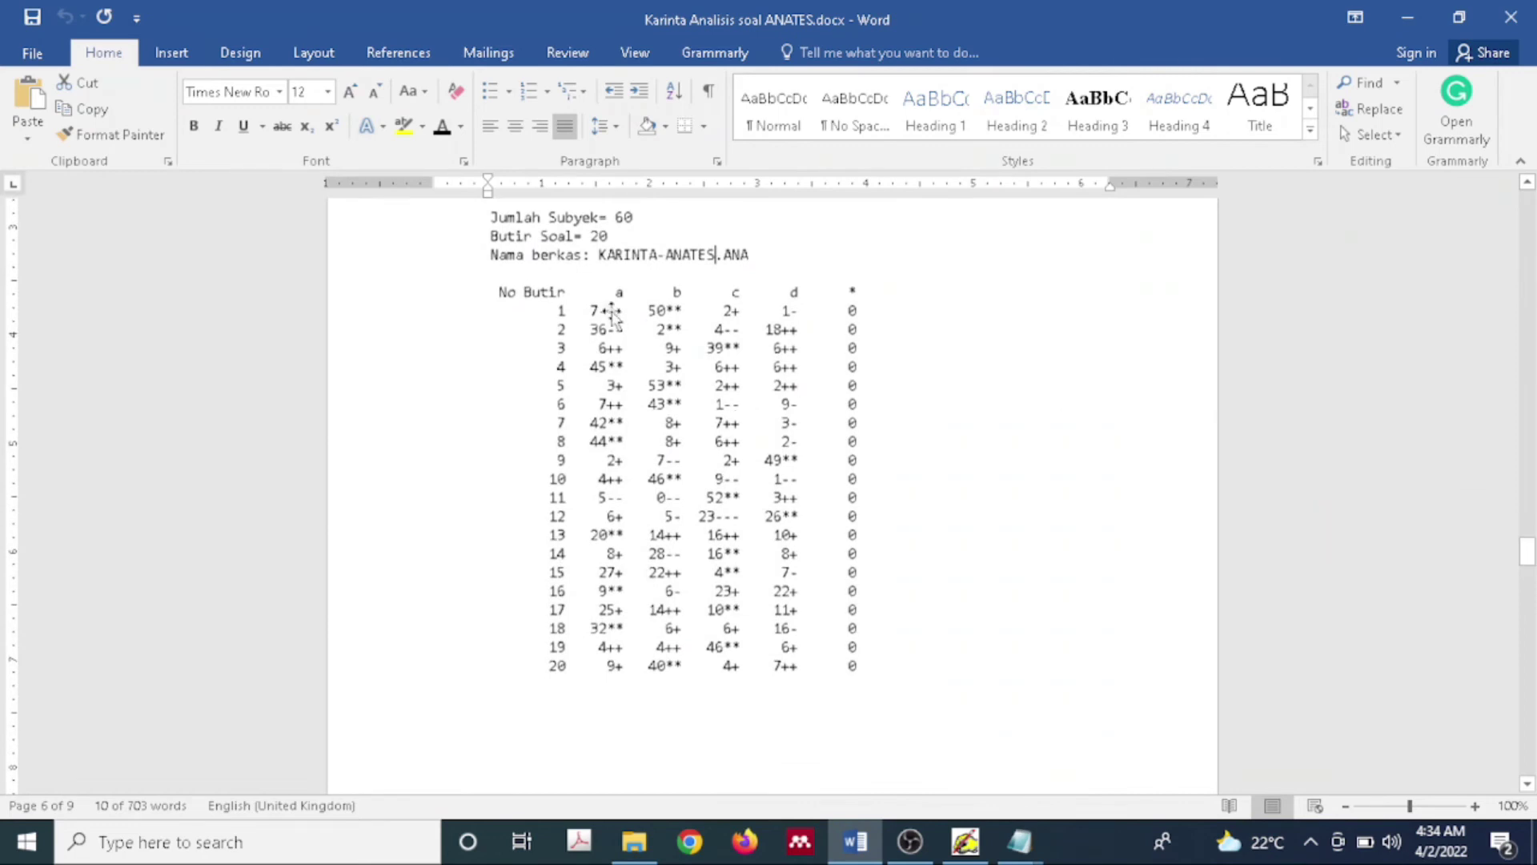
# Step: Open "Karinta-Anates PG Kualitas Pengecoh.txt" from the Karinta-Anates folder in File Explorer and maximize it
pyautogui.moveTo(1020, 841)
pyautogui.click(1510, 715)
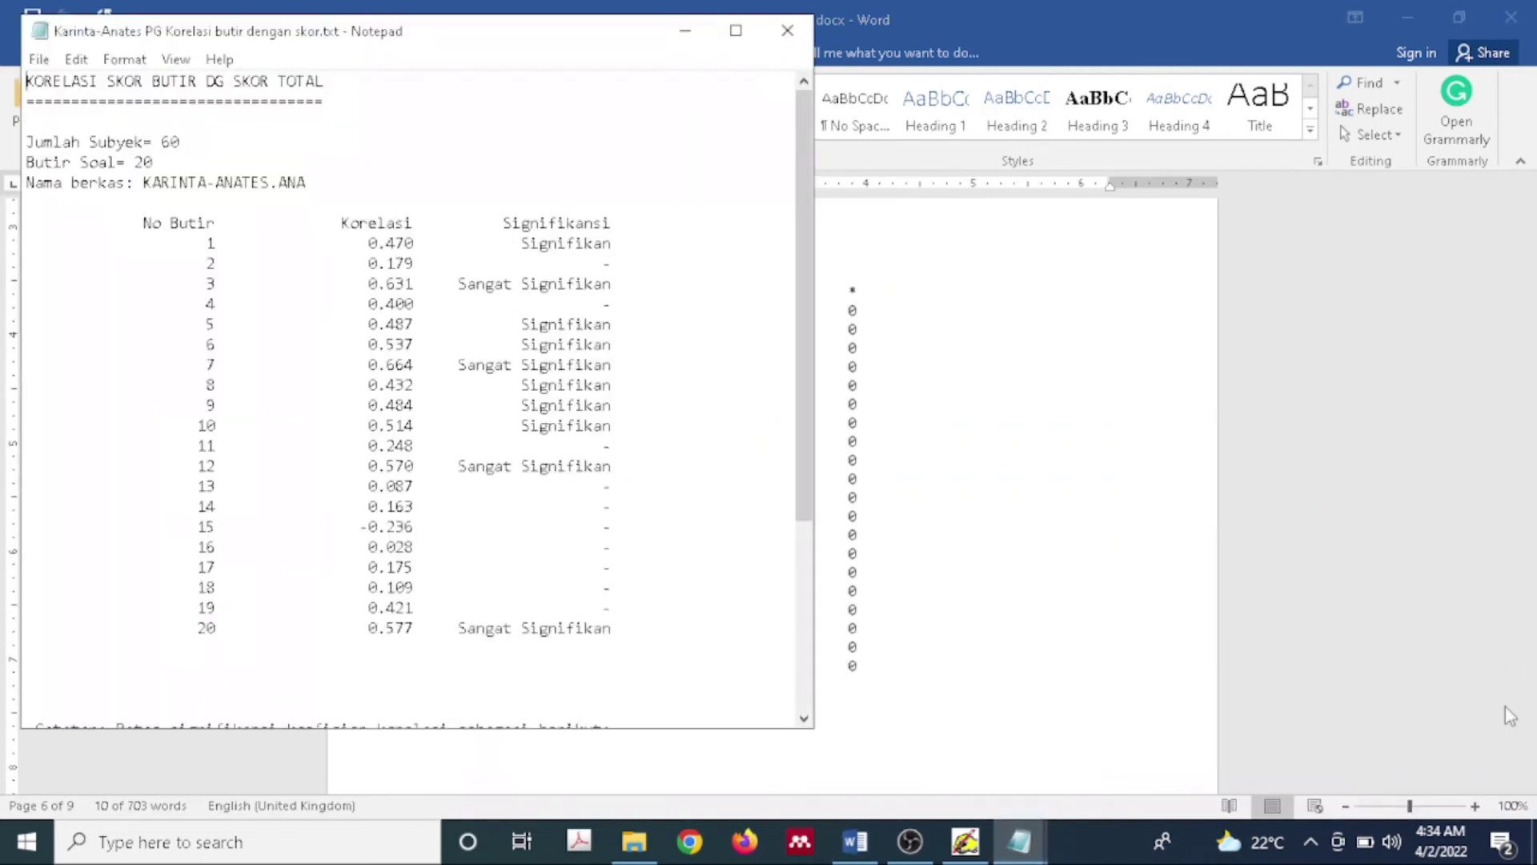
pyautogui.click(634, 842)
pyautogui.doubleClick(454, 370)
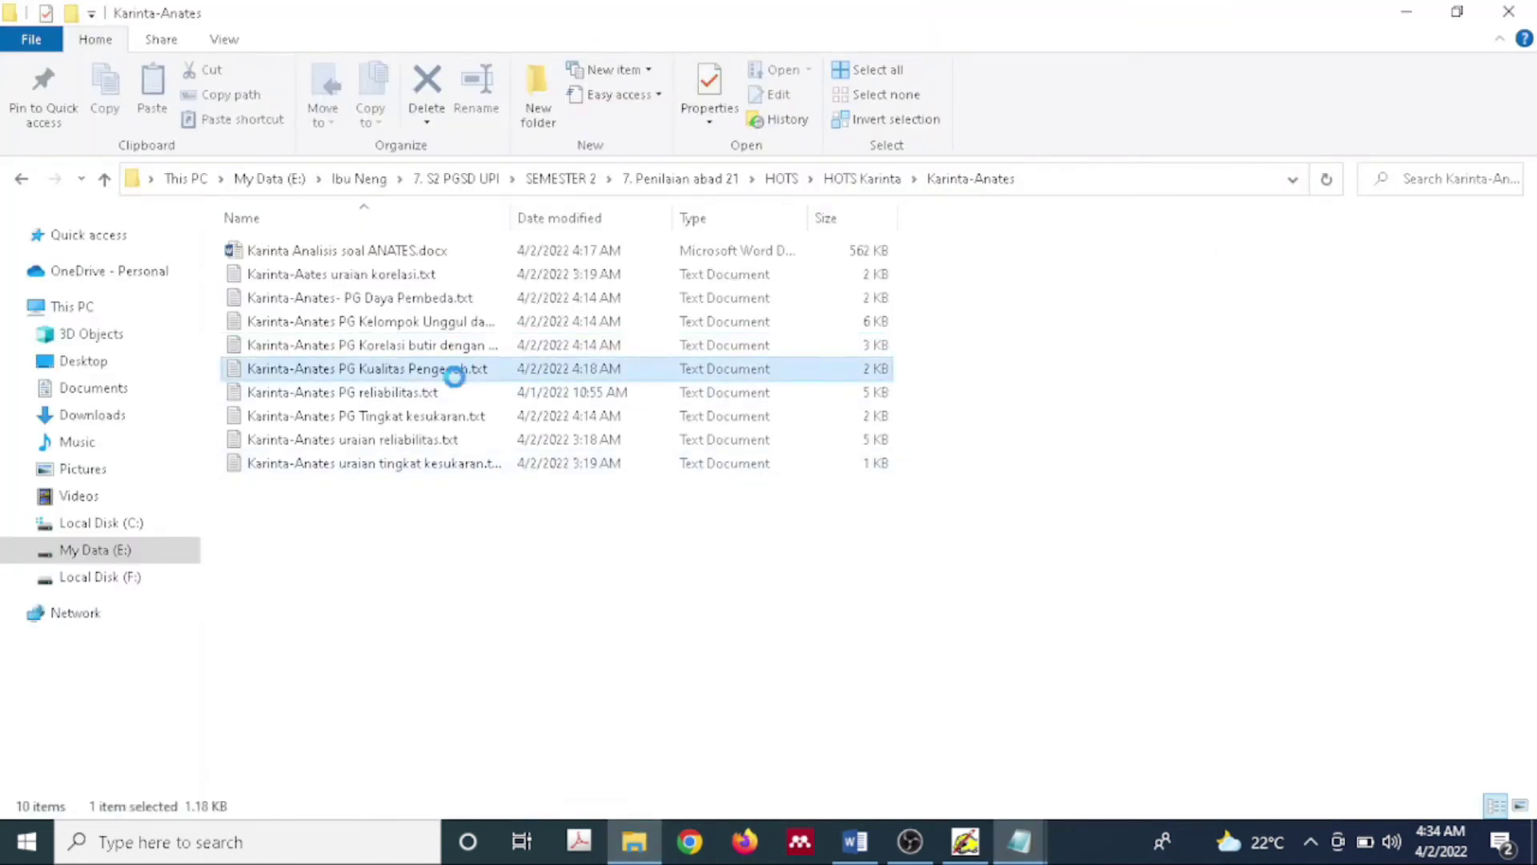
pyautogui.click(733, 30)
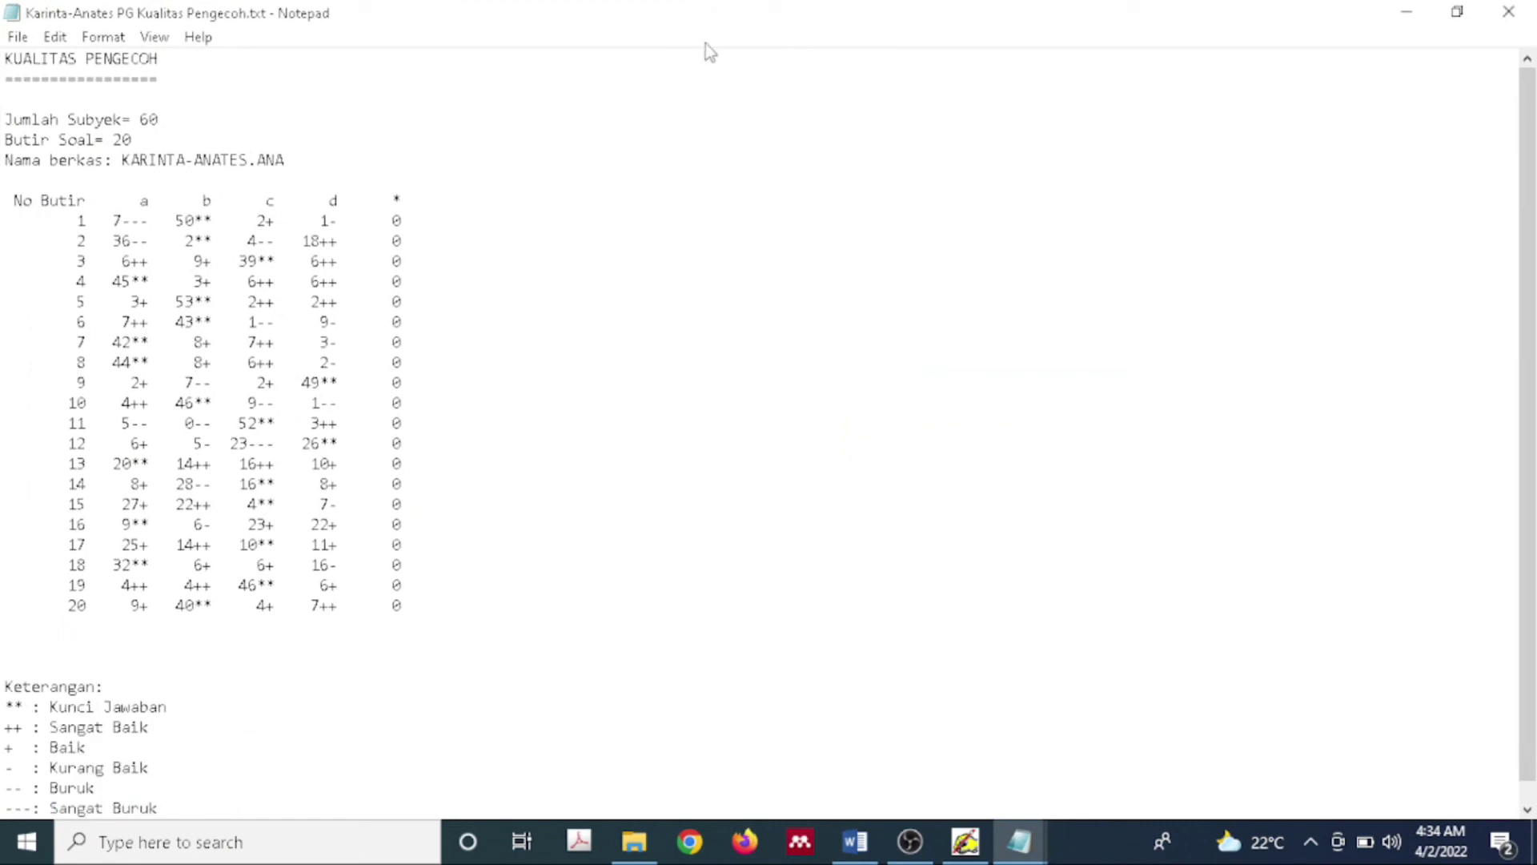
# Step: Examine item 1's distractor quality, selecting the entries for options b, c and a in turn
pyautogui.moveTo(175, 220); pyautogui.dragTo(225, 213)
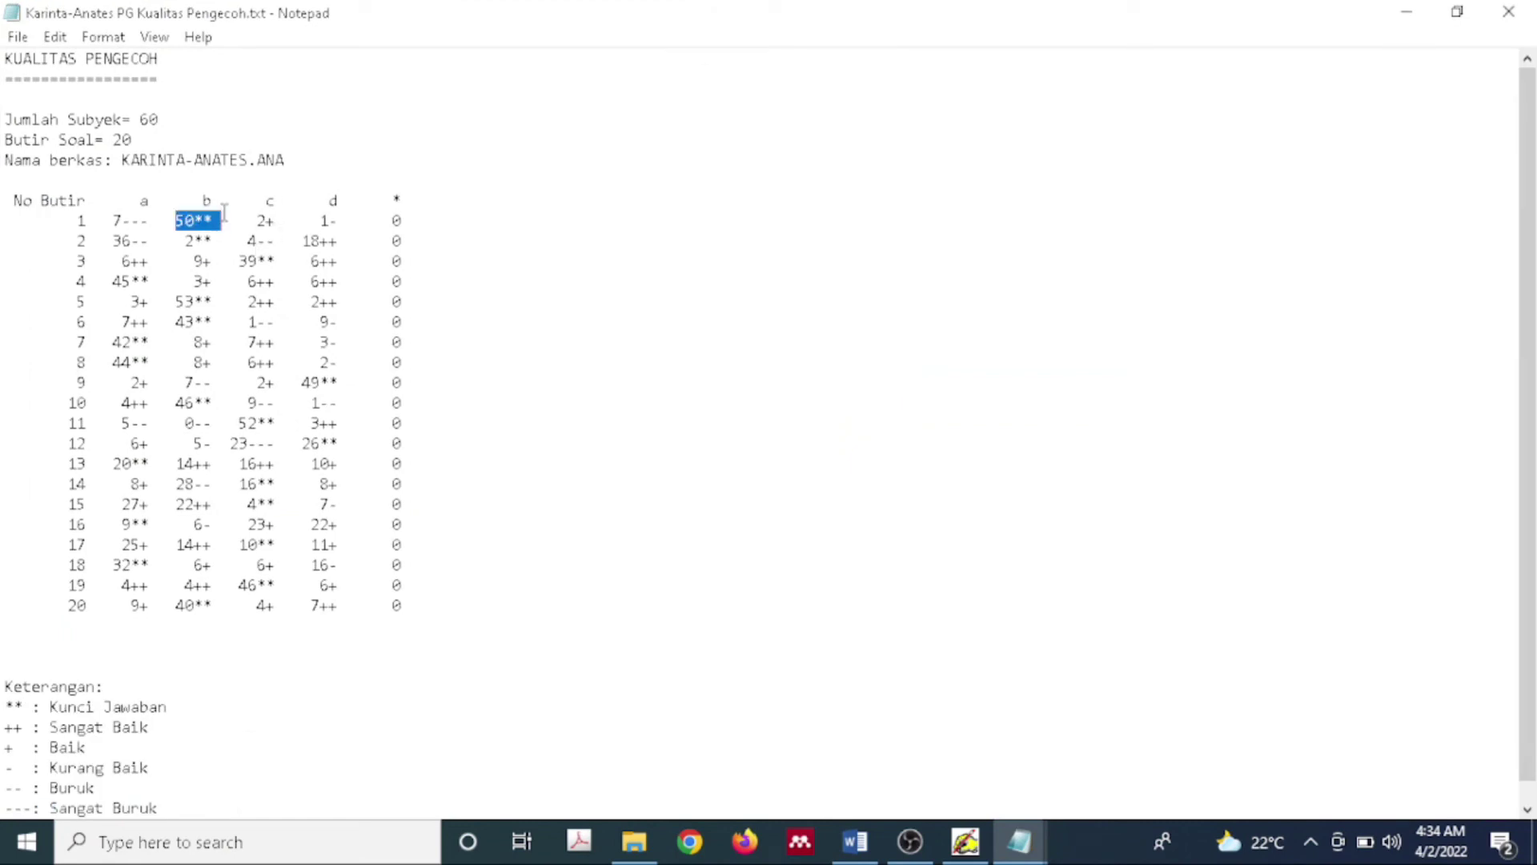
pyautogui.click(277, 223)
pyautogui.moveTo(279, 224); pyautogui.dragTo(260, 227)
pyautogui.moveTo(112, 221); pyautogui.dragTo(147, 226)
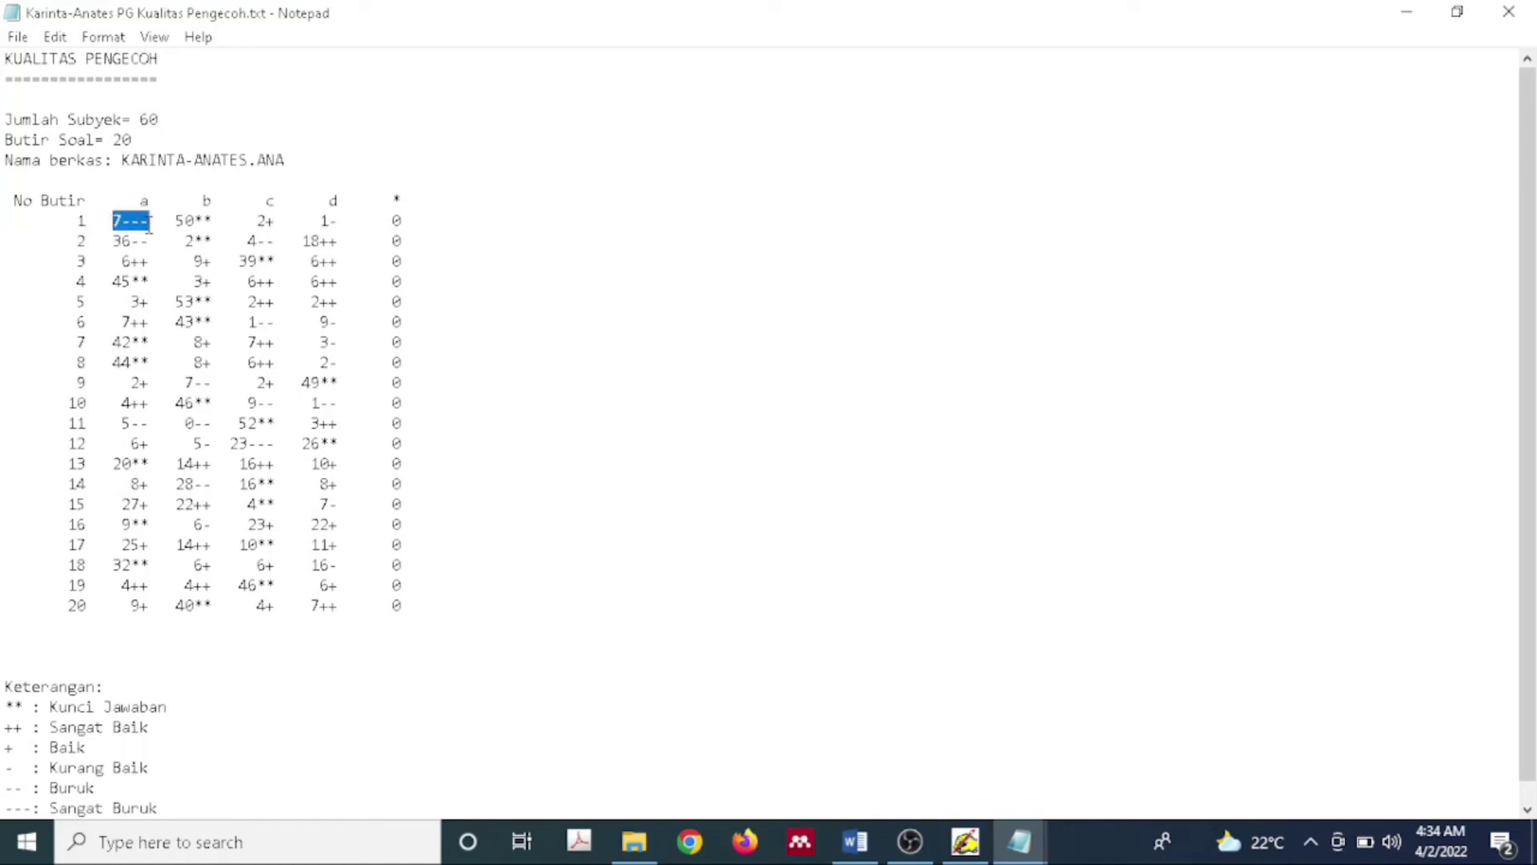
# Step: Examine item 2's distractor quality, selecting the answer key entry under option b and the entry under option d
pyautogui.click(259, 255)
pyautogui.moveTo(213, 240); pyautogui.dragTo(185, 241)
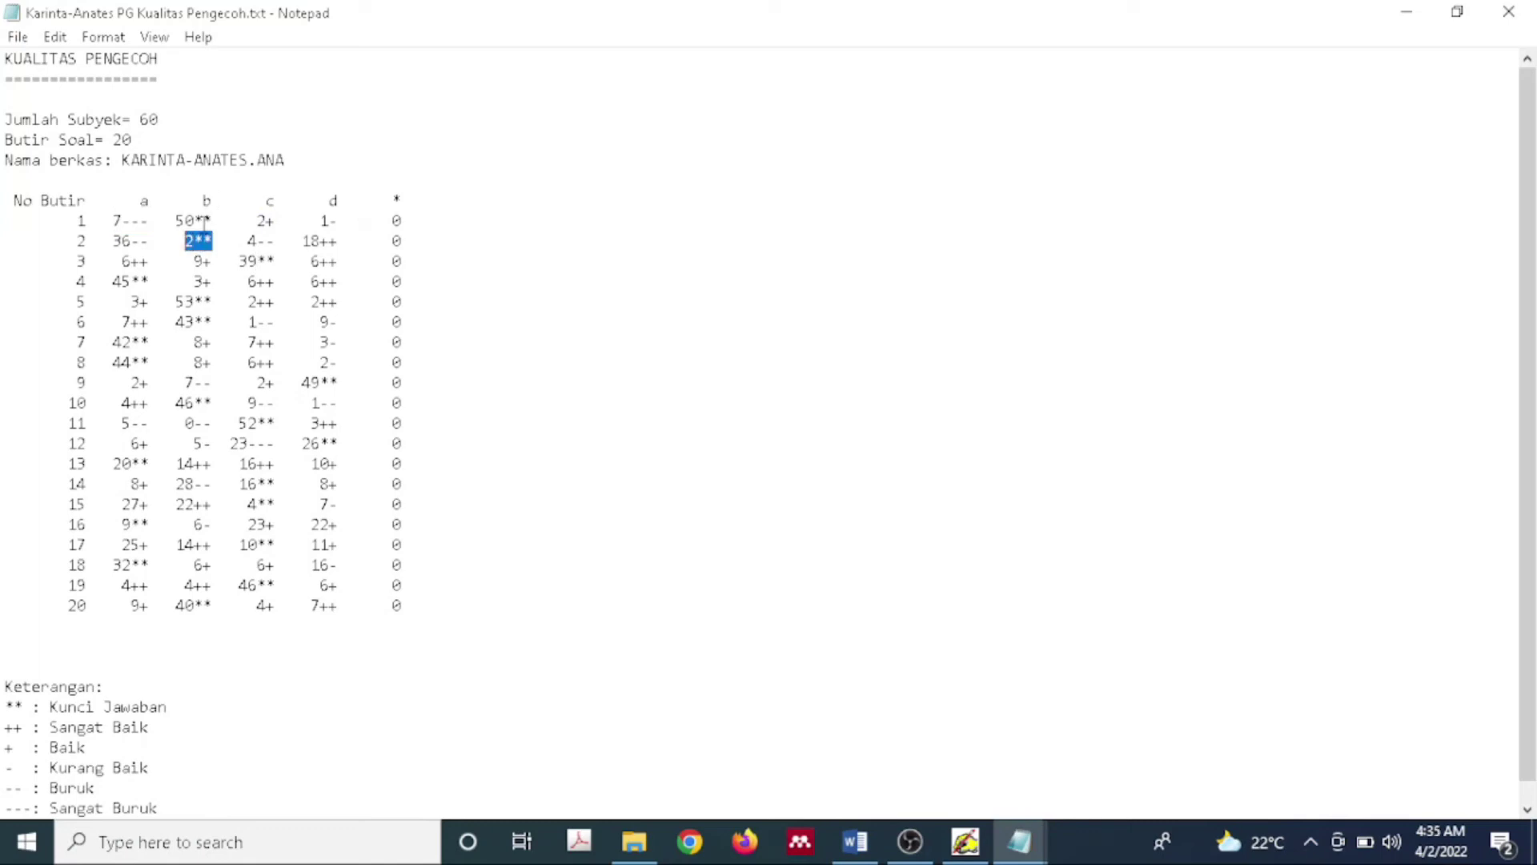
pyautogui.click(199, 241)
pyautogui.moveTo(302, 241); pyautogui.dragTo(342, 242)
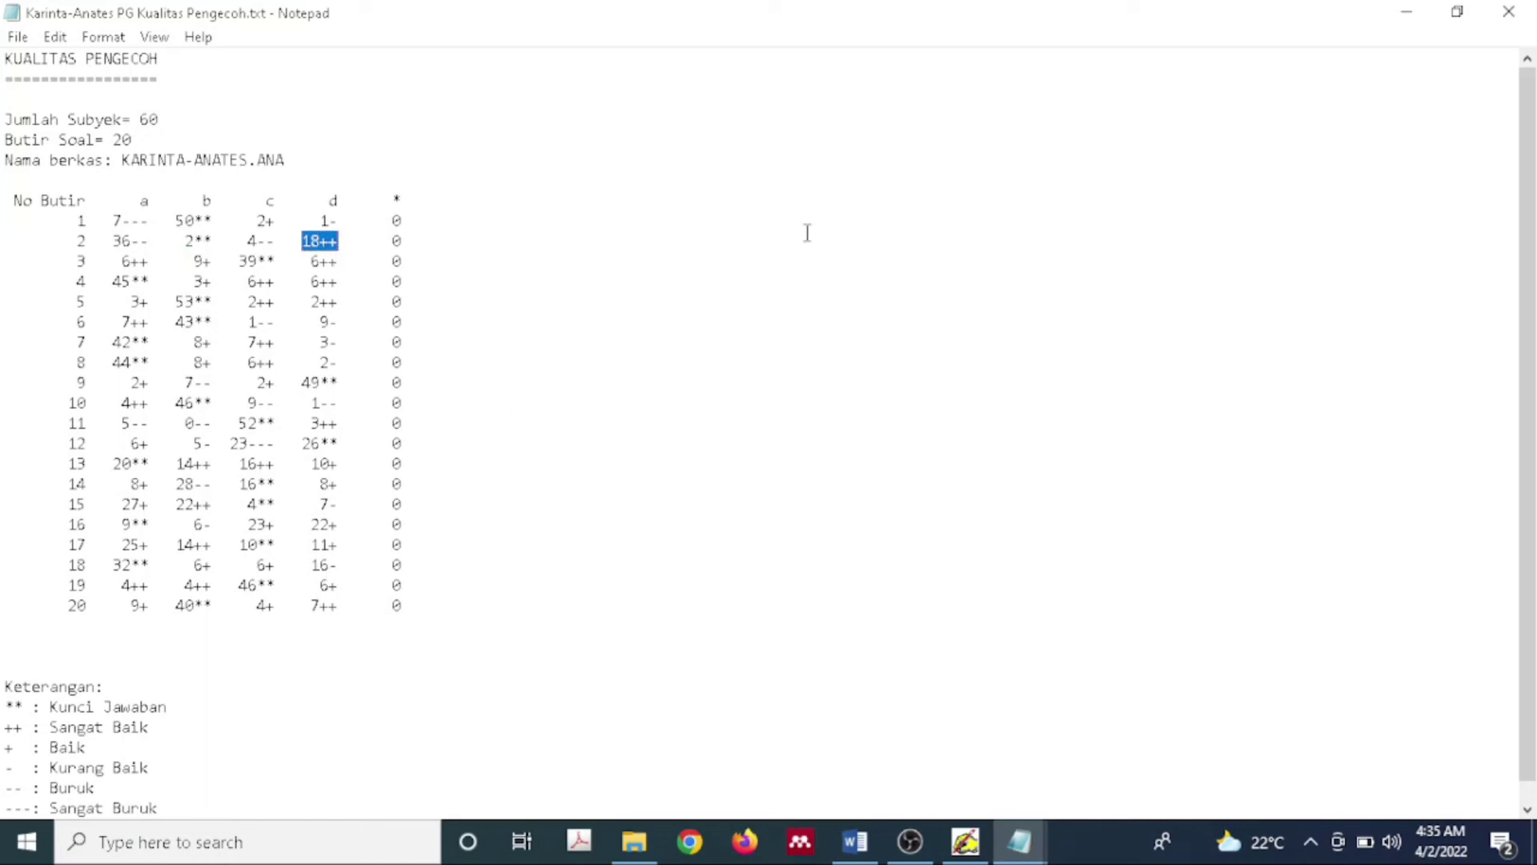
# Step: Minimize the "Kualitas Pengecoh" Notepad file and switch to the ANATES main window
pyautogui.click(1408, 15)
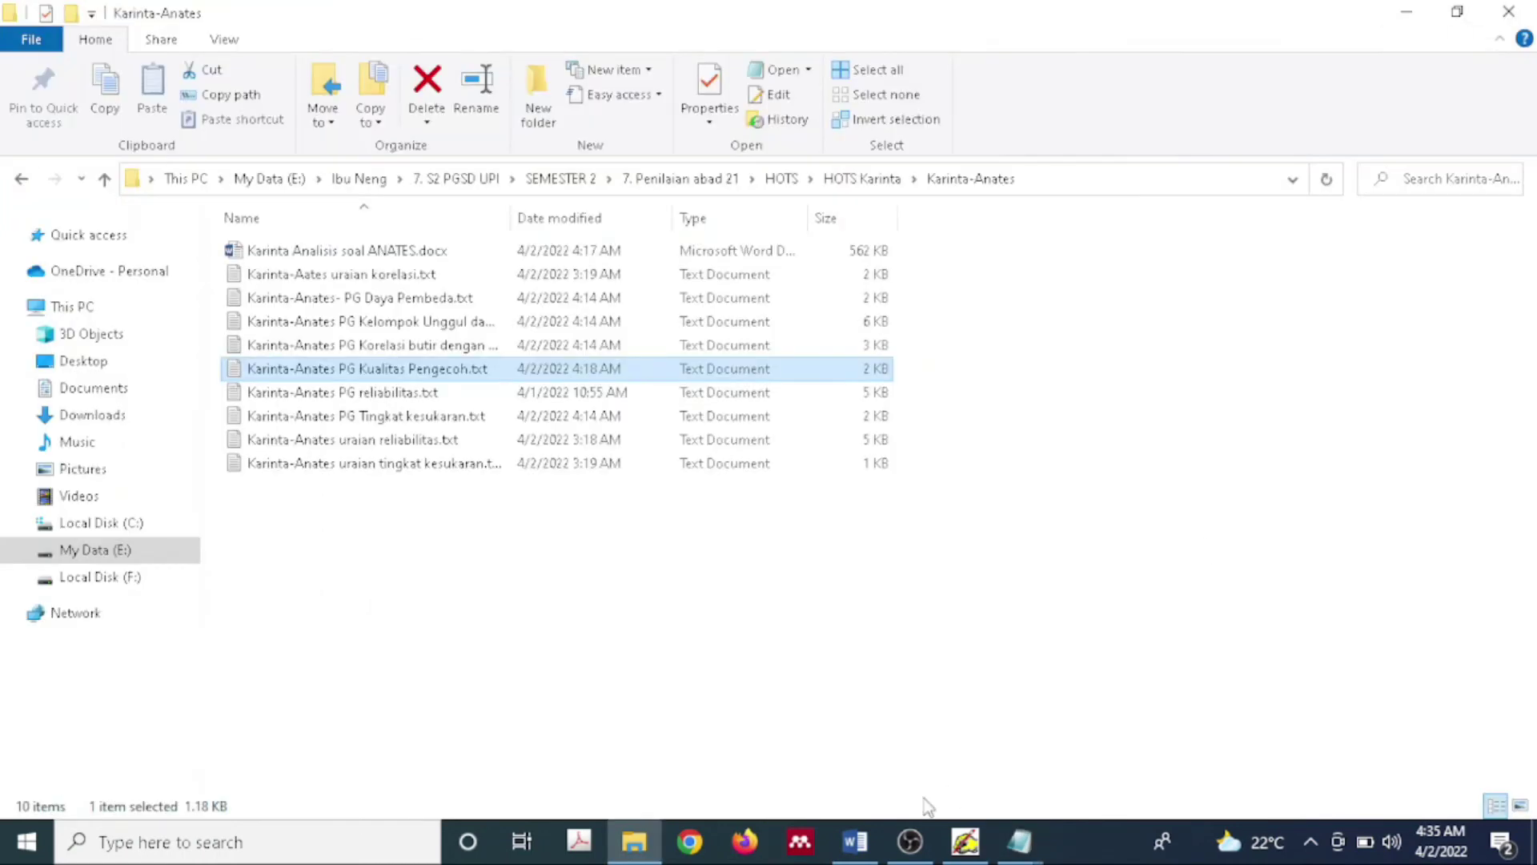
pyautogui.click(969, 845)
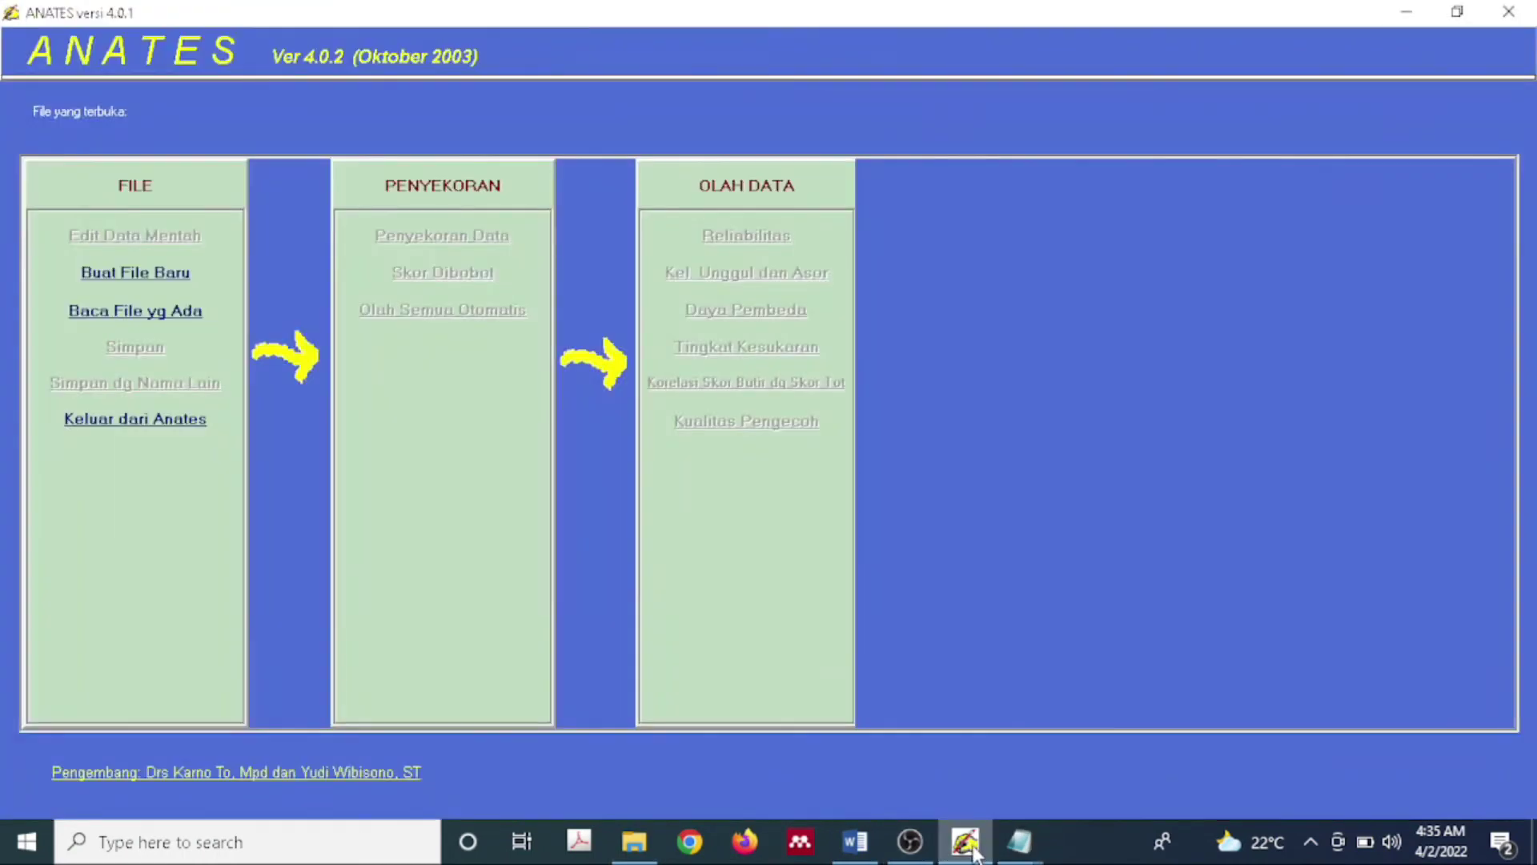
pyautogui.moveTo(881, 858)
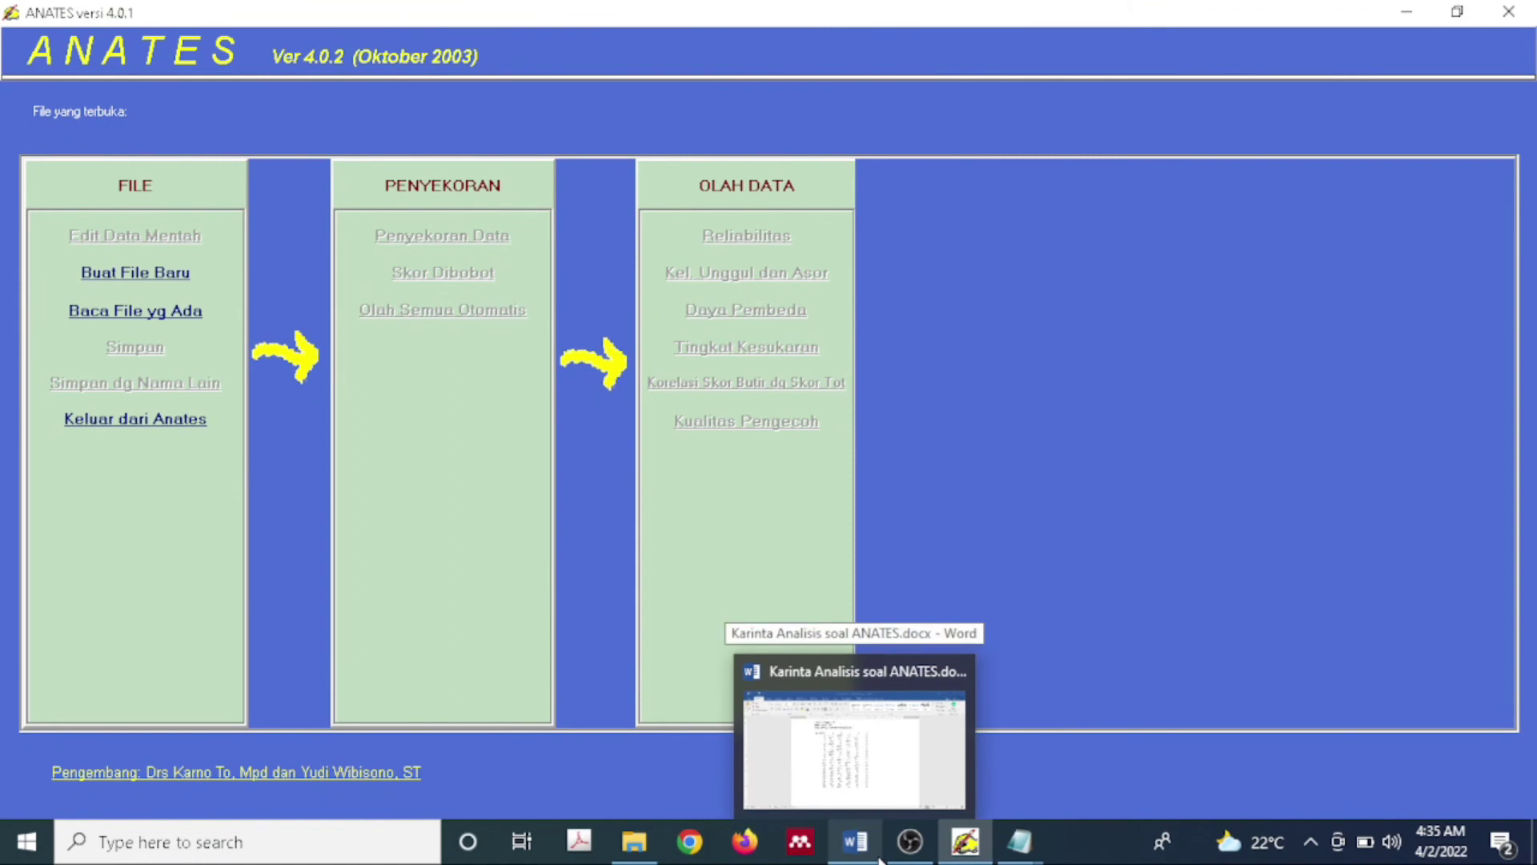